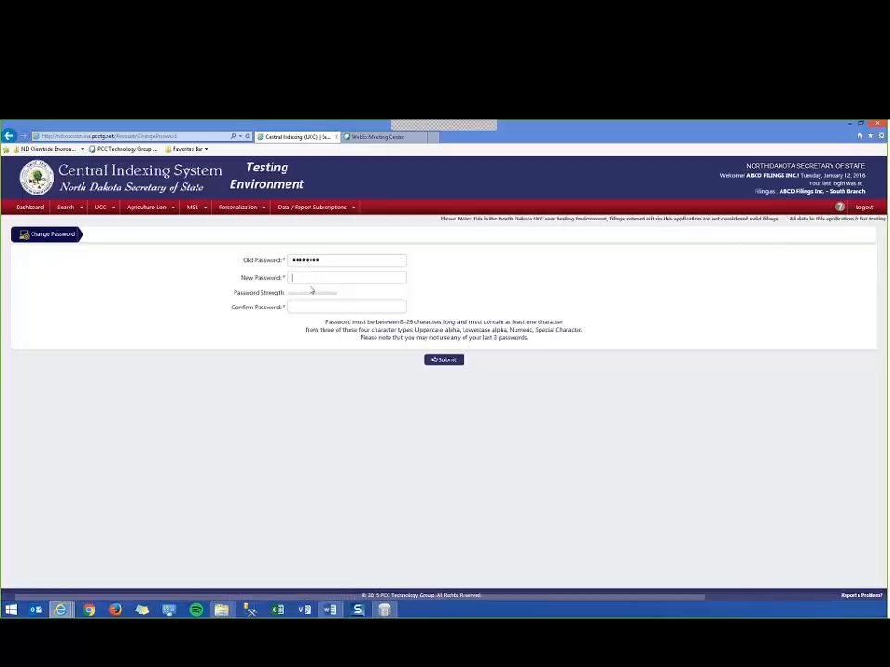
Enter the new account password, confirm it, and submit the password change.
left_click(309, 278)
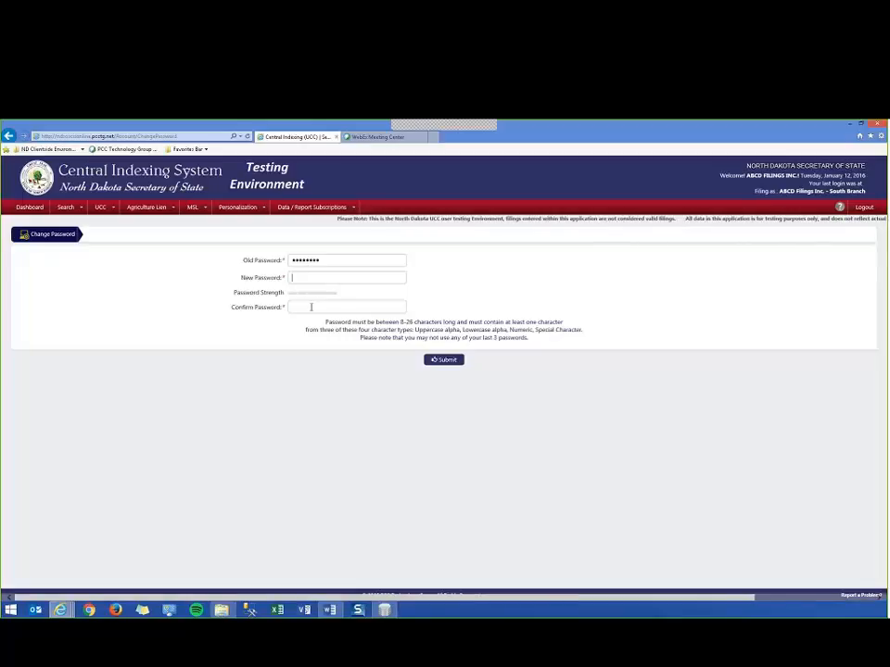
type("••••")
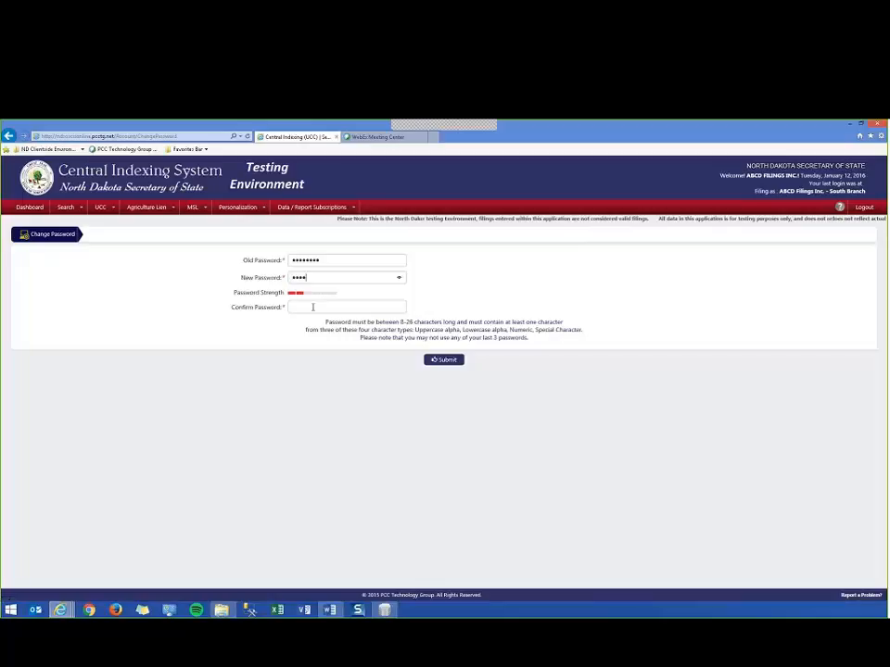
type("••••••")
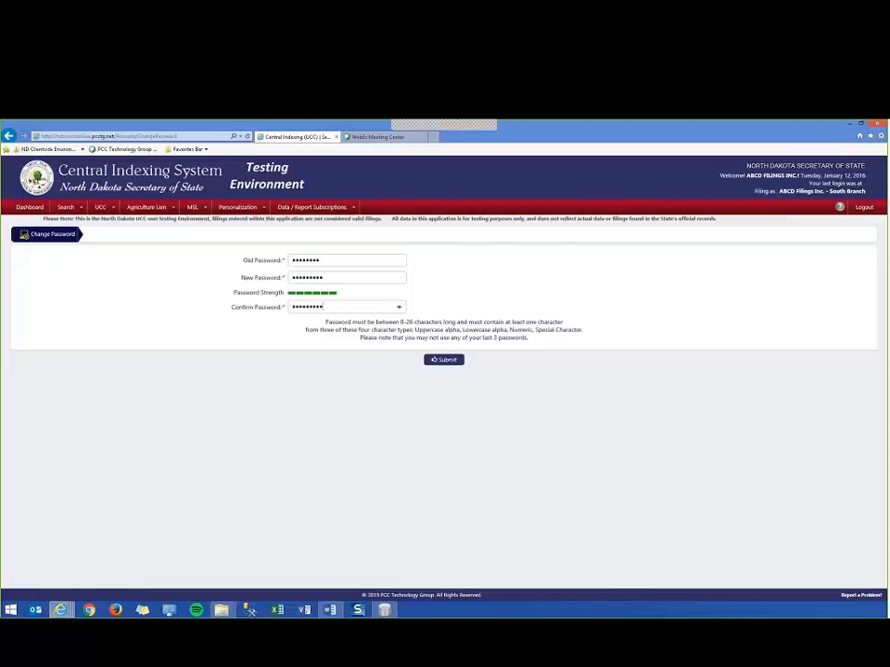
left_click(446, 361)
left_click(441, 397)
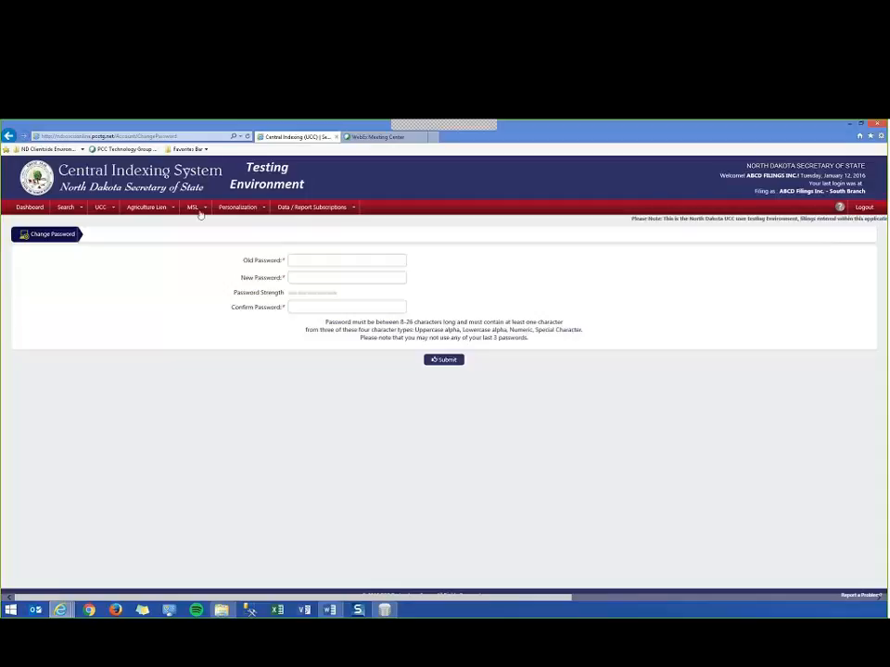
Return to the dashboard and open the UCC Search form.
mouse_move(211, 209)
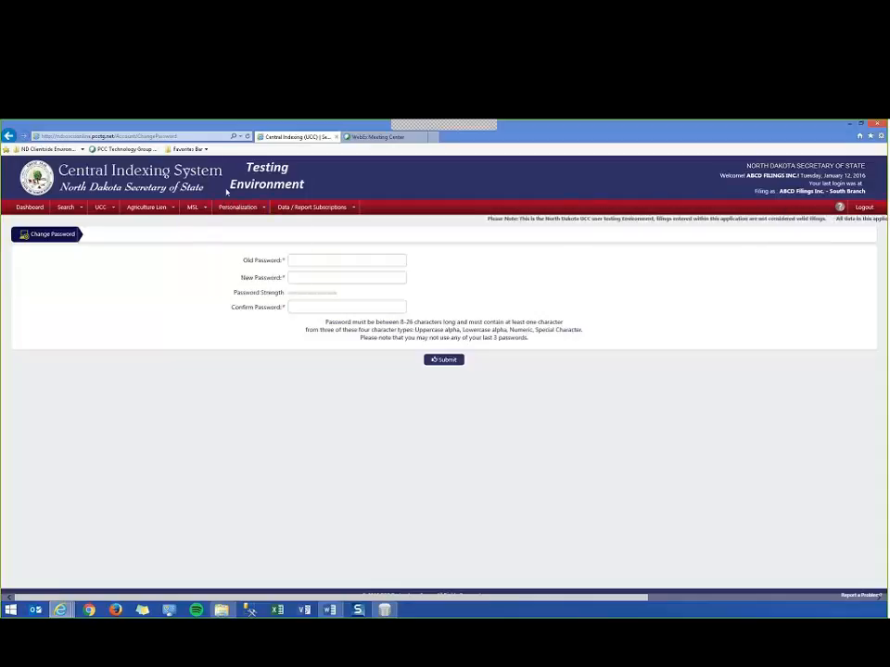
left_click(31, 209)
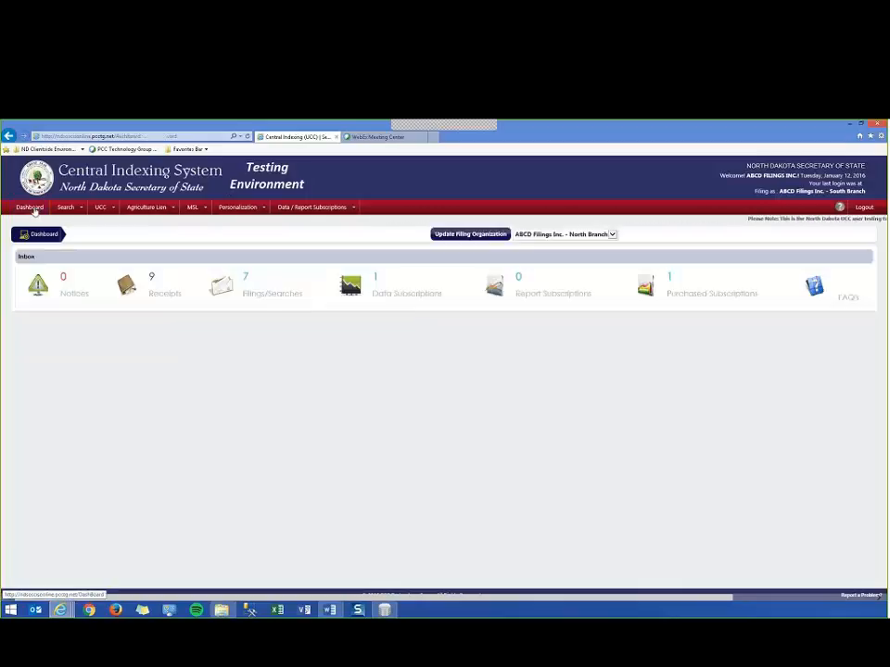
mouse_move(77, 212)
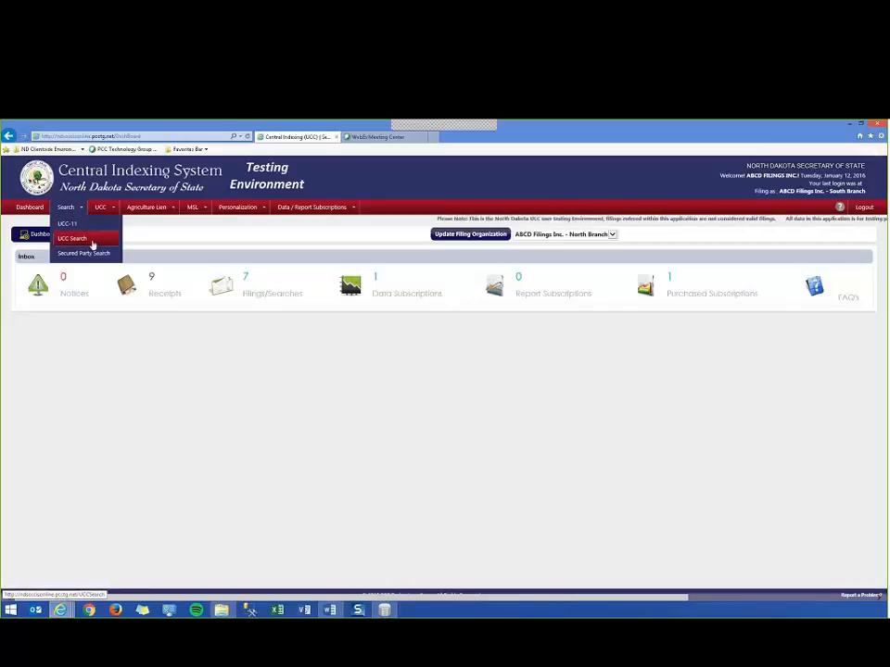
left_click(96, 243)
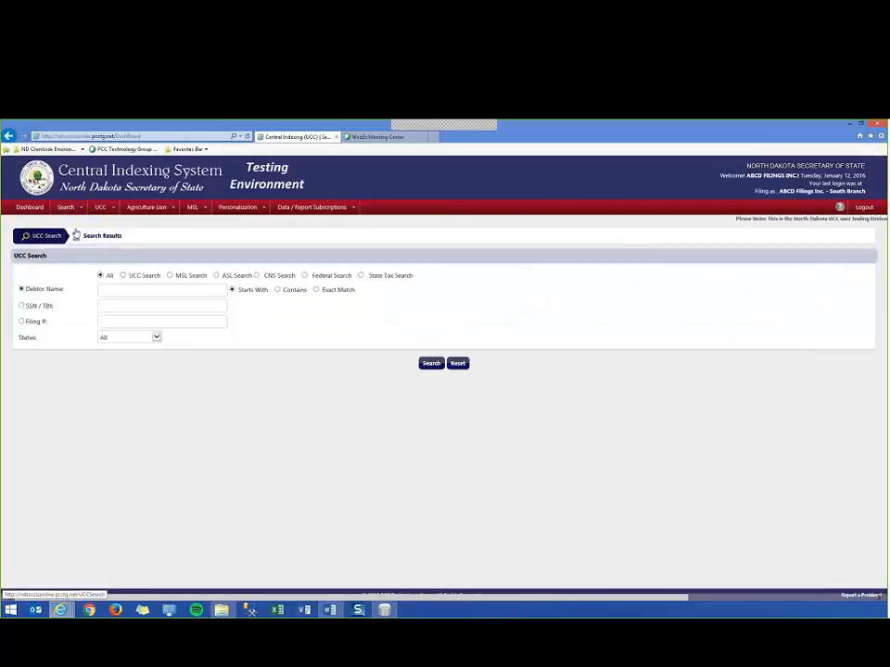
Try the SSN / TIN and Filing # search criteria in the UCC search form.
left_click(21, 306)
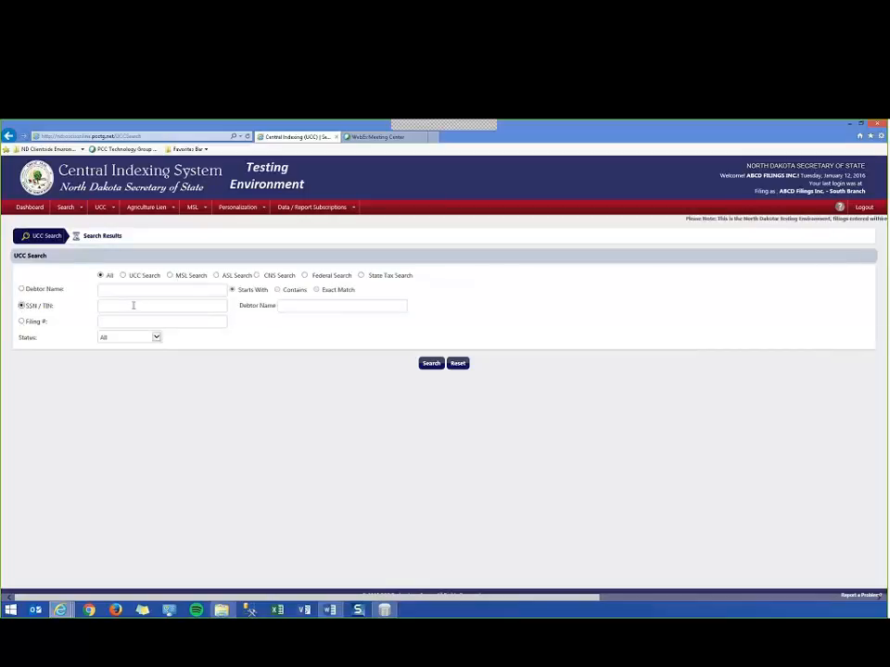
left_click(22, 320)
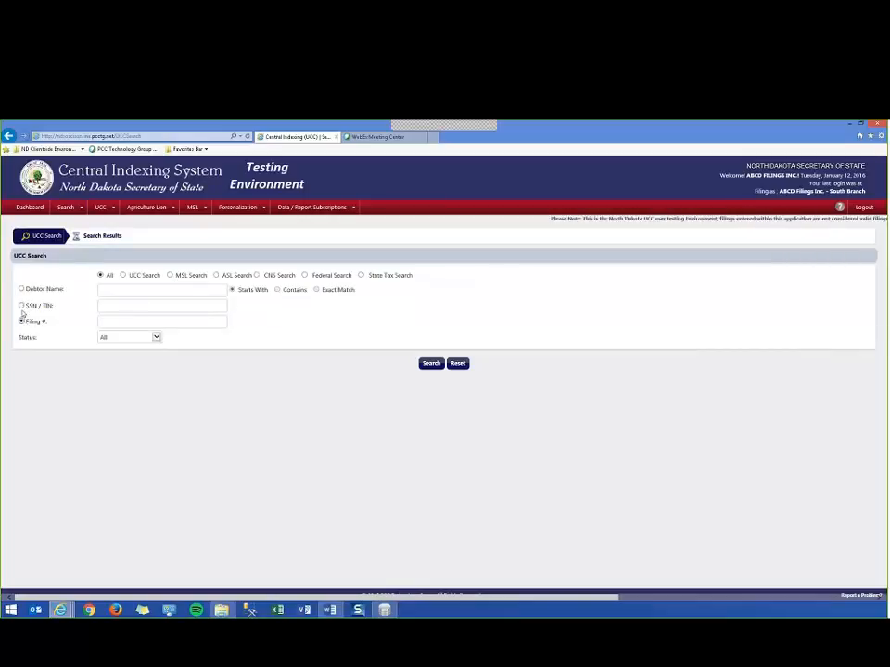
left_click(22, 306)
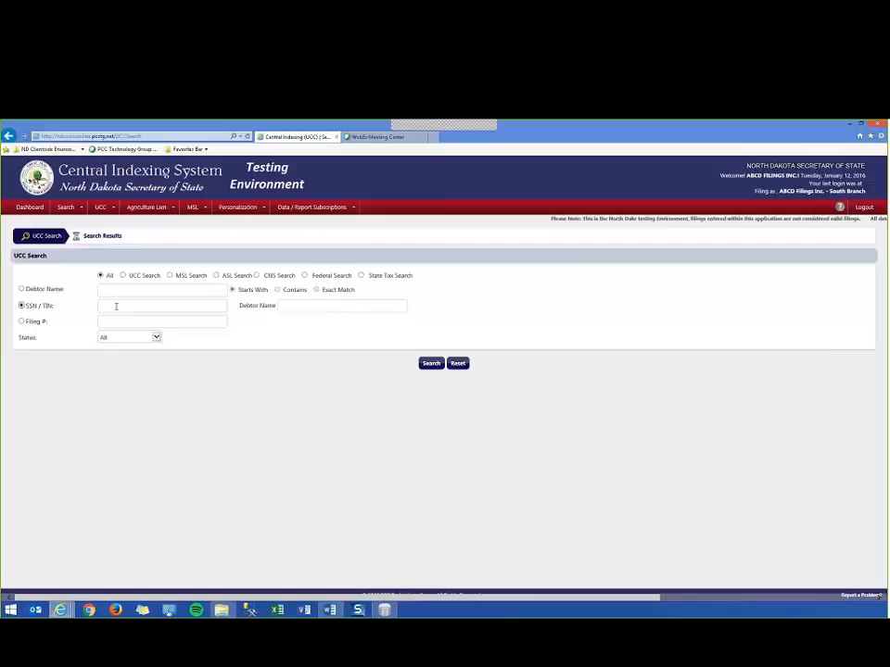
left_click(117, 306)
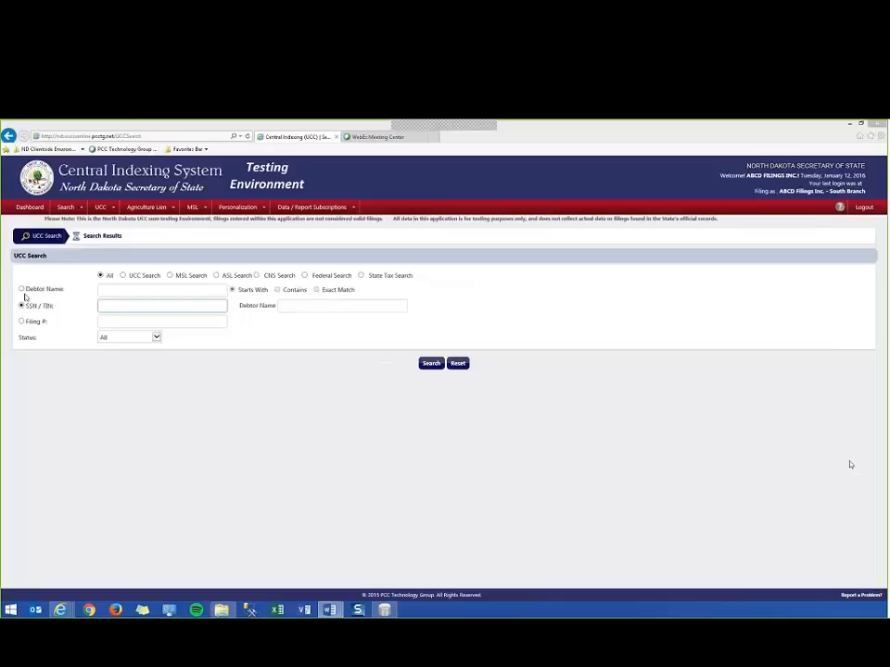
Search all lien types by debtor name, using a first name with the Starts With option.
left_click(21, 288)
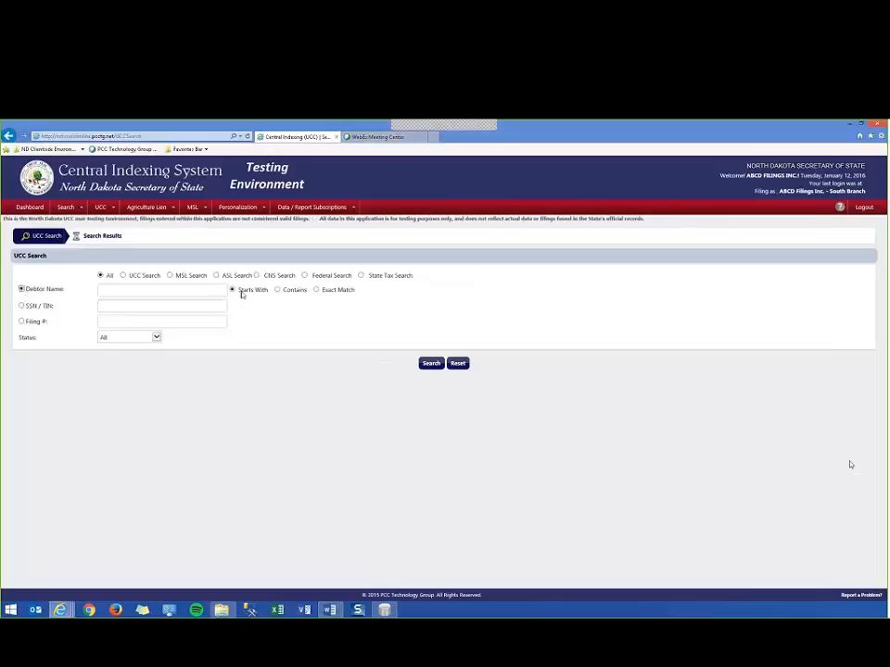
left_click(170, 291)
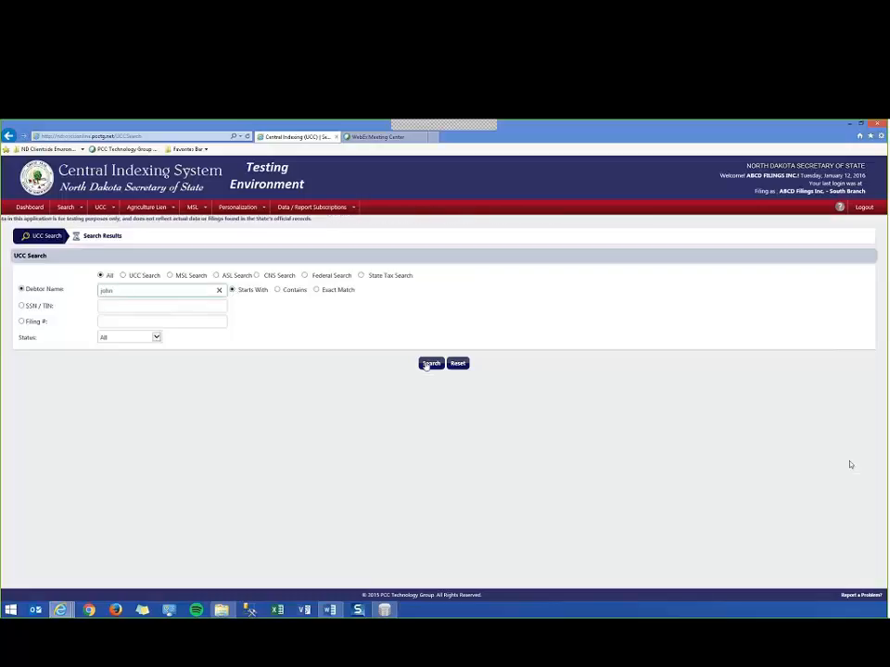
left_click(429, 363)
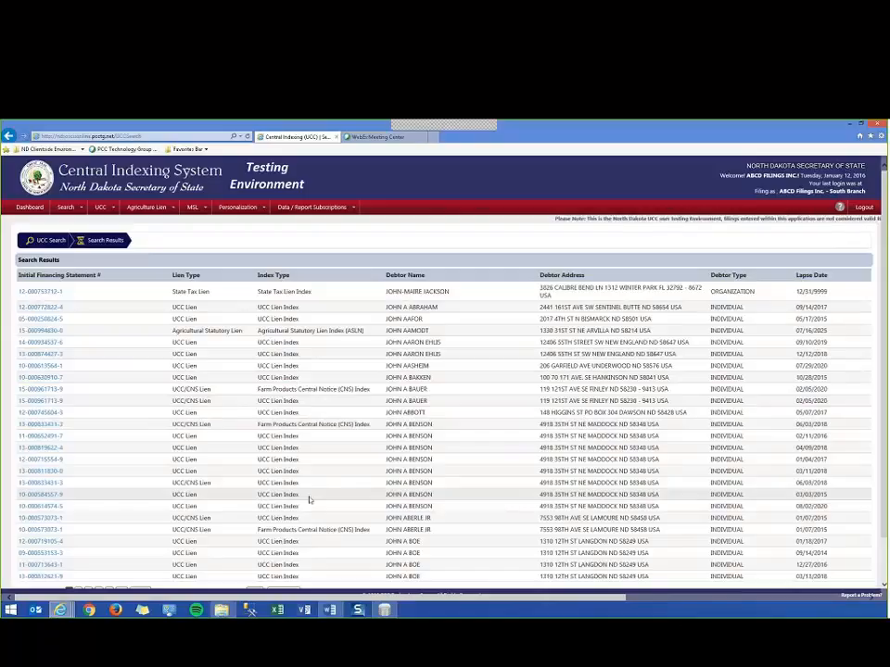
Open the UCC lien with lapse date 02/11/2016 from the results and review its lien dates, debtor and secured party.
scroll(185, 394, "down", 2)
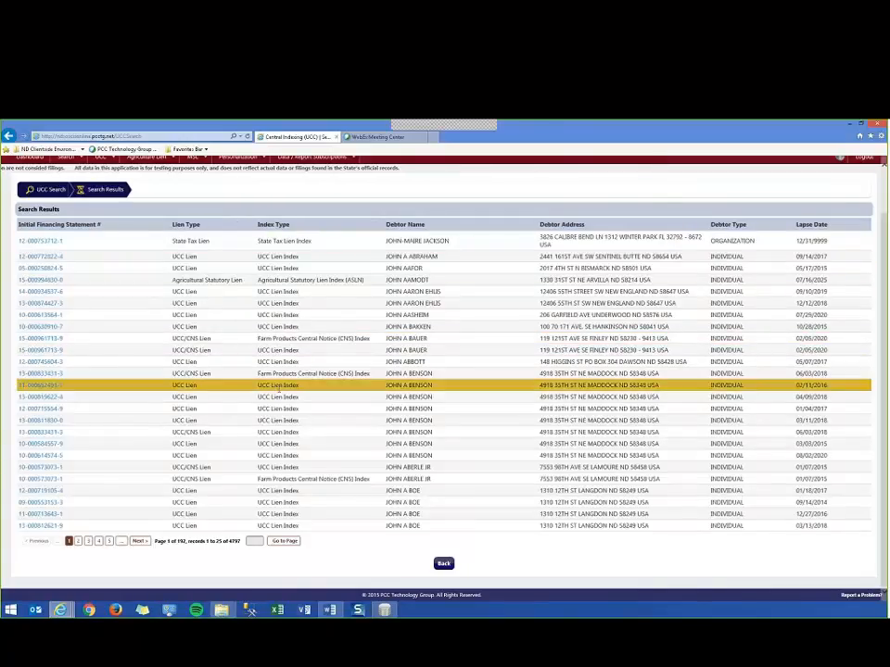
left_click(39, 385)
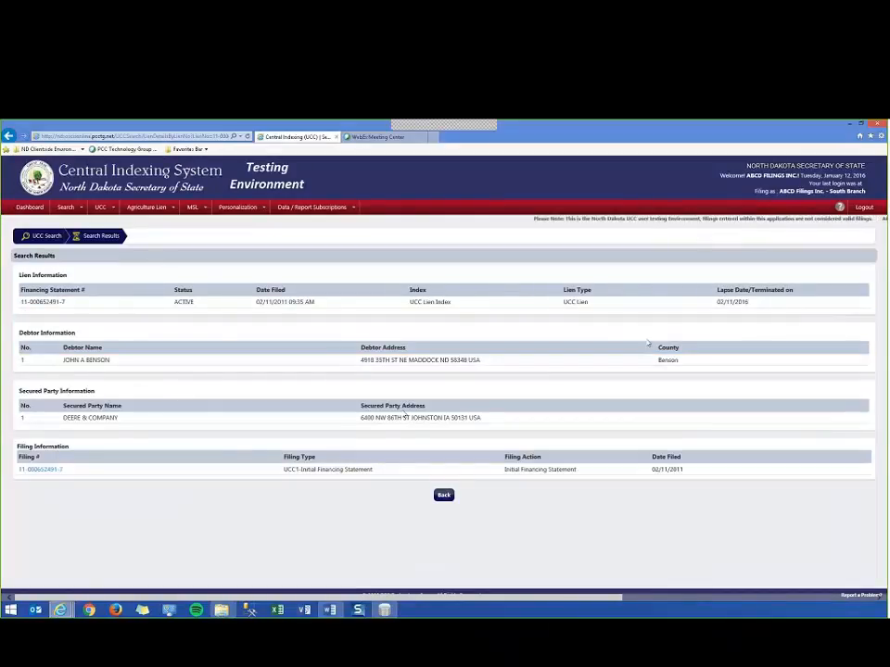
left_click_drag(14, 310, 756, 309)
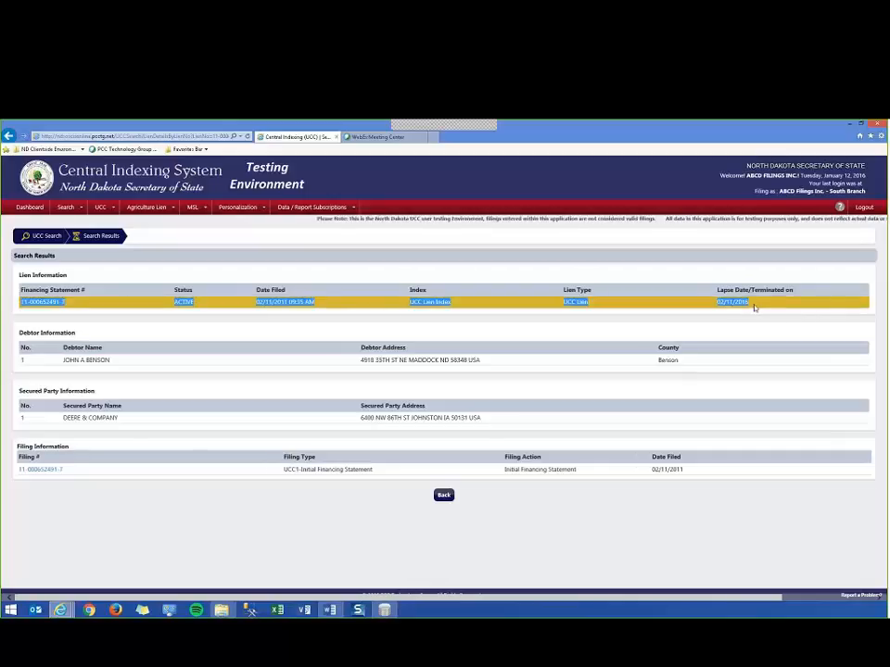
left_click_drag(257, 302, 314, 302)
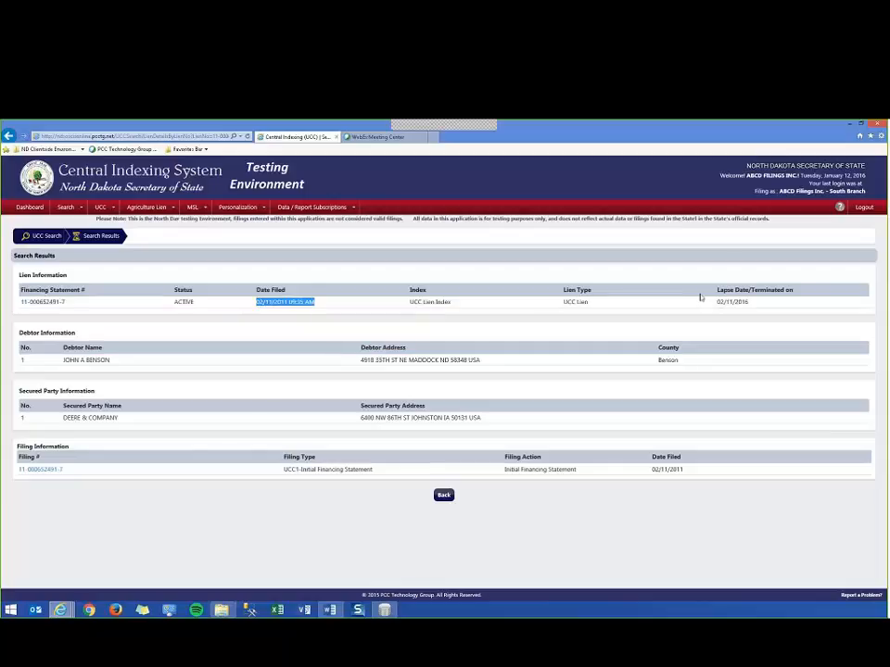
left_click_drag(701, 300, 755, 303)
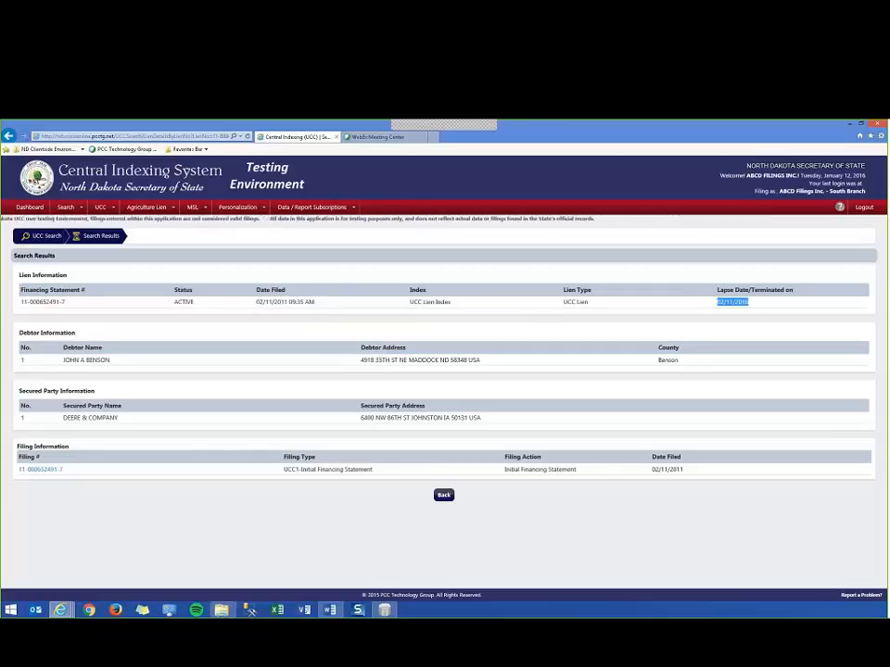
left_click_drag(15, 330, 496, 431)
left_click(112, 338)
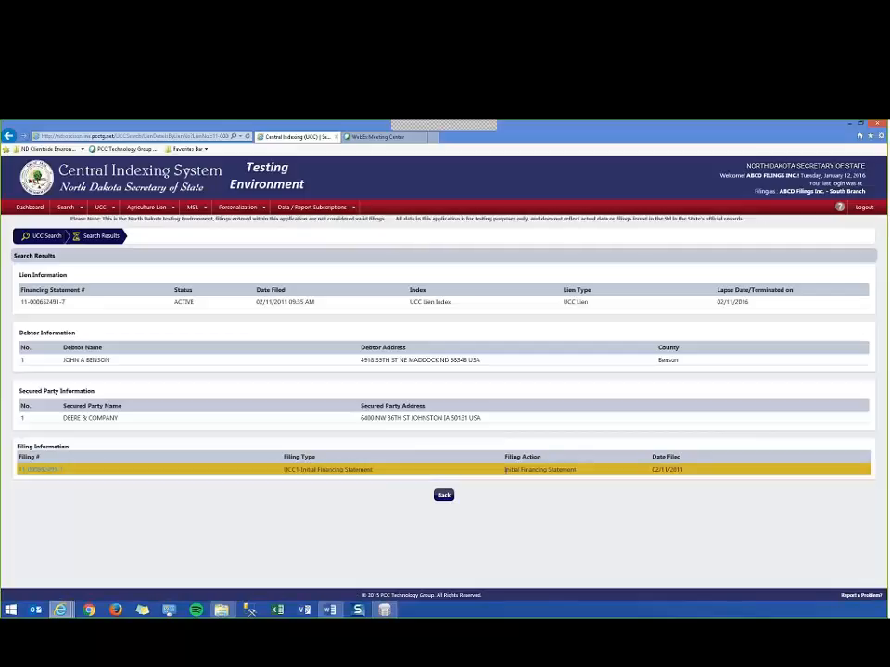
Review the filing action and filing date in the lien's filing information.
left_click_drag(506, 474, 571, 474)
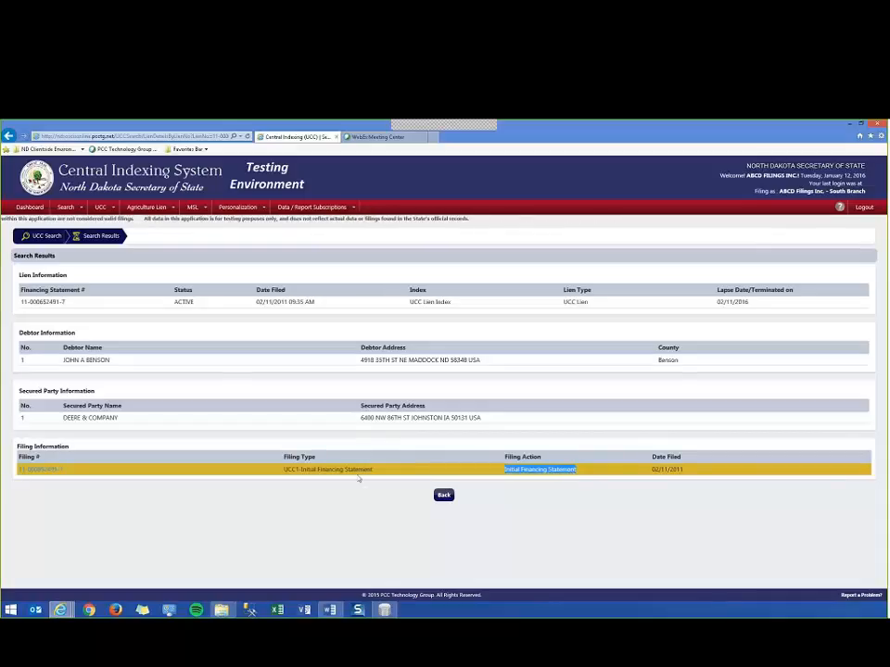
left_click_drag(650, 470, 684, 471)
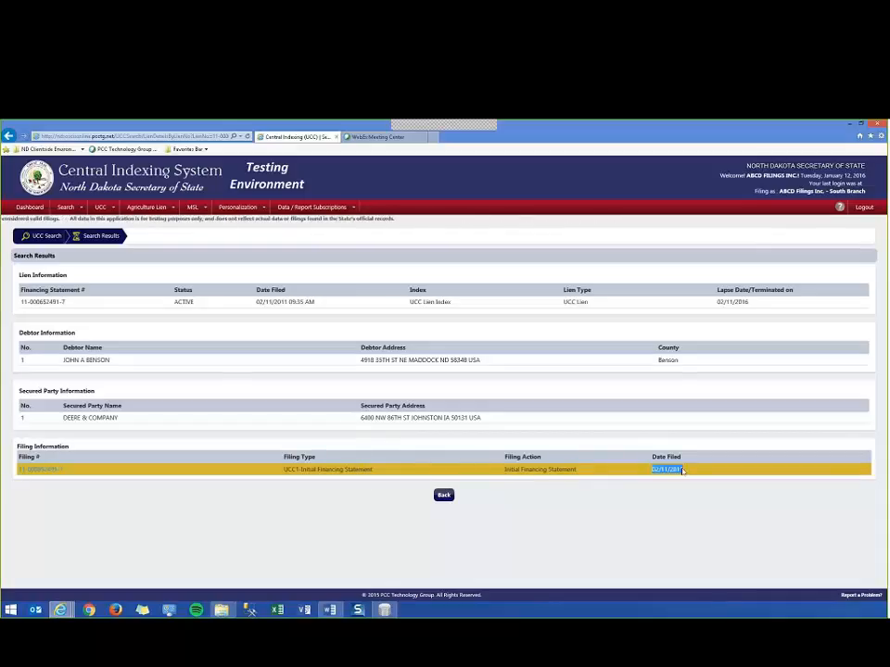
left_click(650, 518)
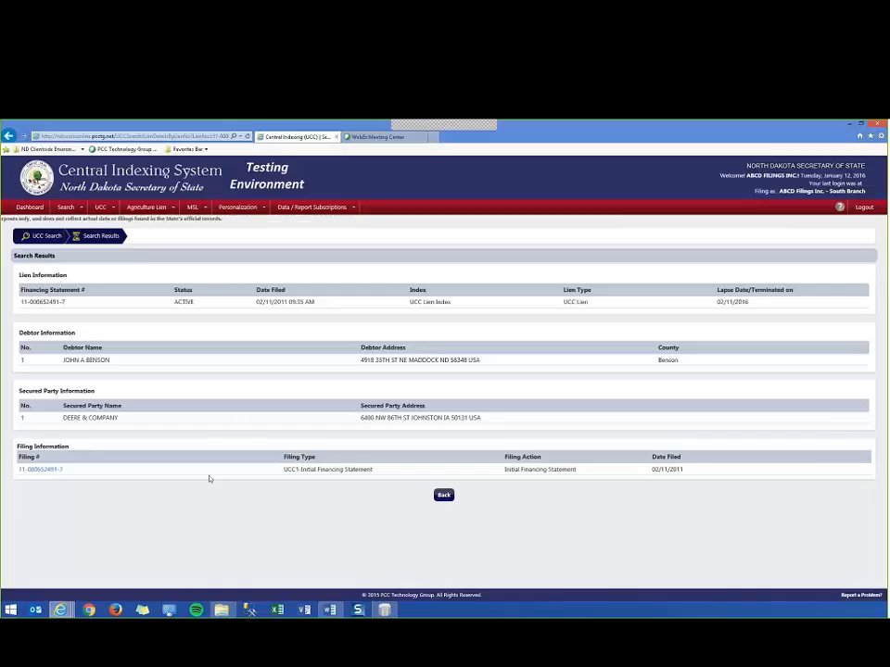
Open the lien's initial financing statement filing and compare its filing number with the financing statement number.
left_click(39, 471)
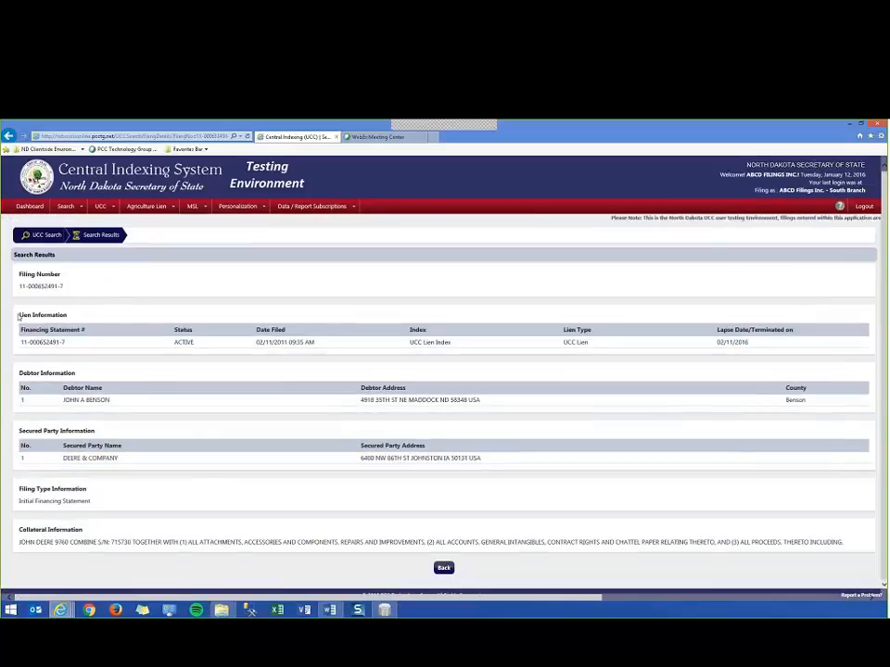
left_click_drag(17, 316, 770, 346)
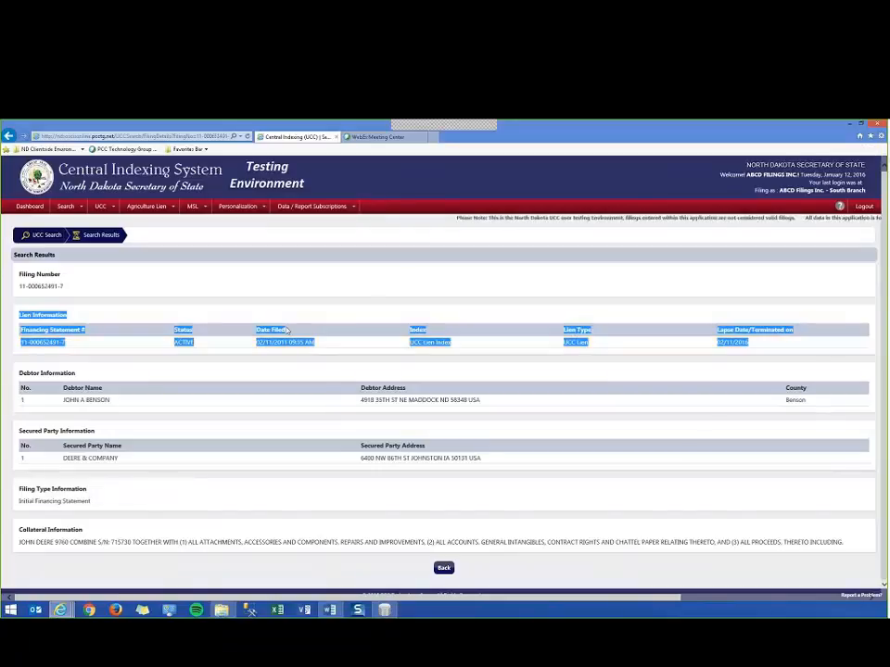
left_click(72, 288)
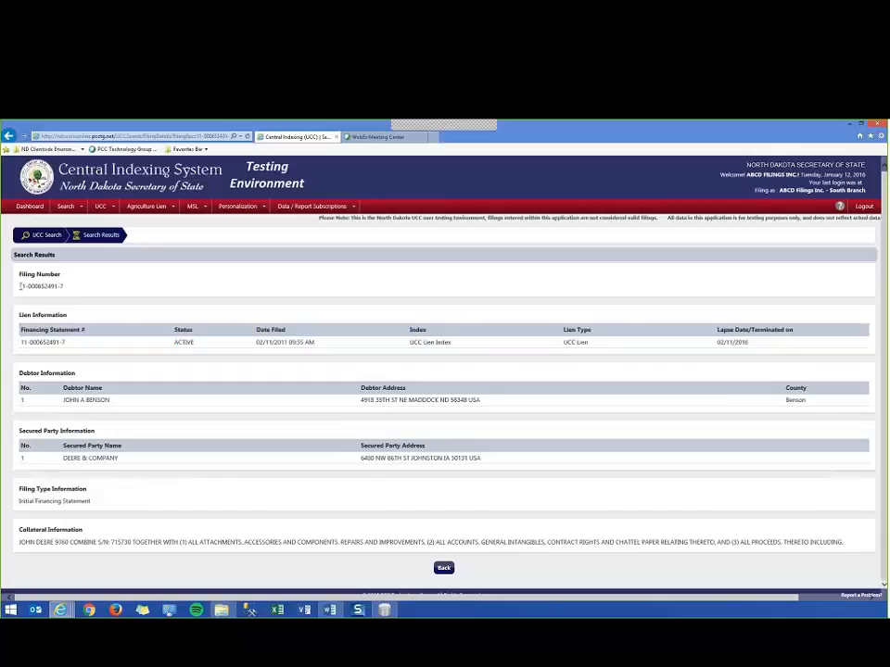
left_click_drag(20, 287, 74, 291)
left_click(70, 290)
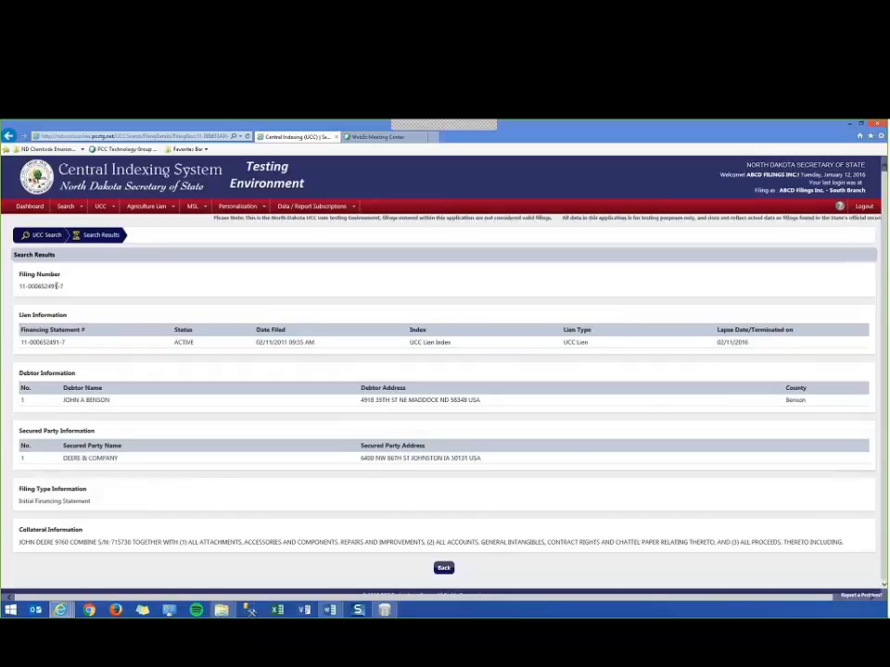
triple_click(57, 286)
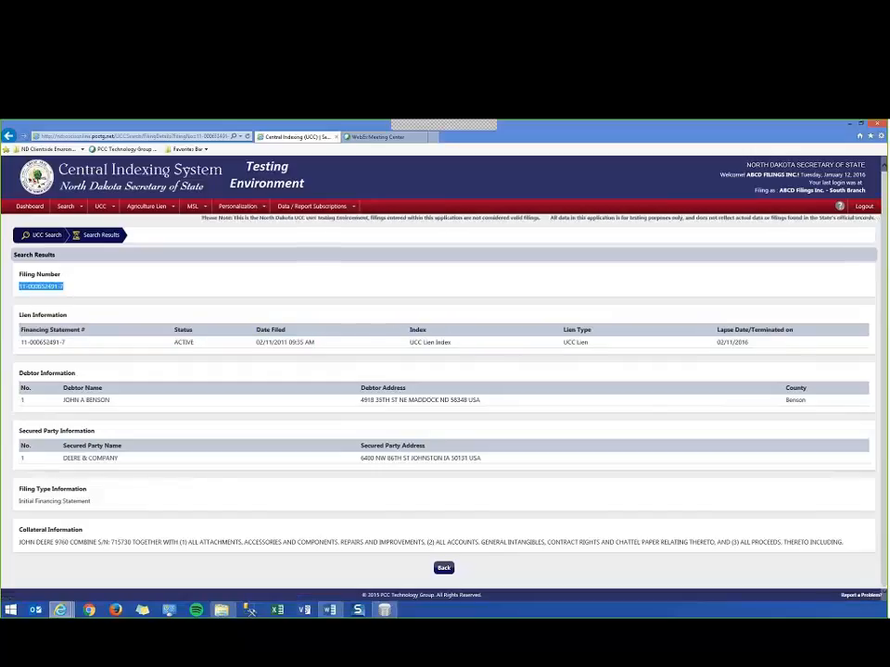
triple_click(39, 343)
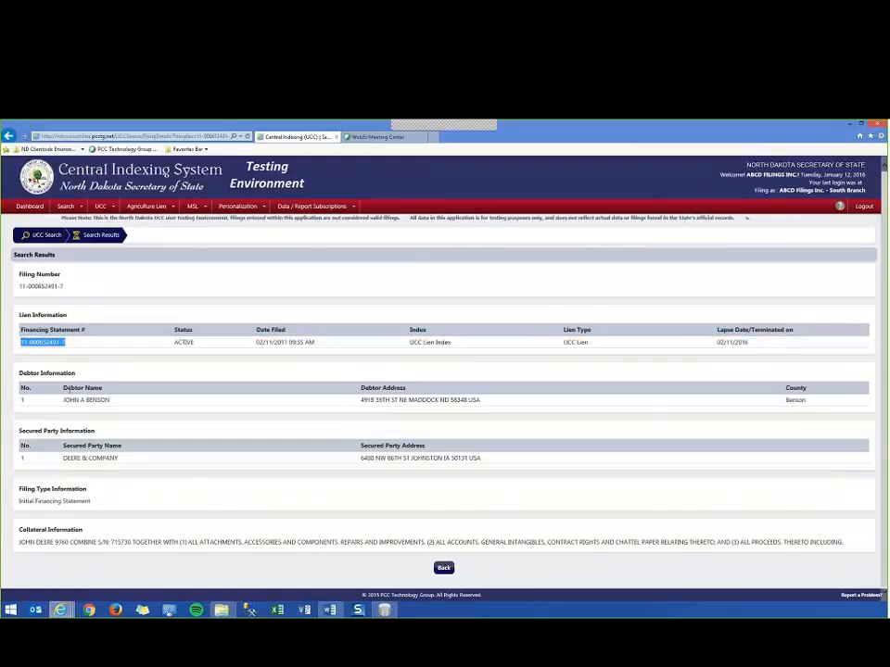
Review the filing's debtor, secured party, filing type and collateral information, and return to the lien details.
left_click_drag(17, 371, 494, 480)
left_click(488, 478)
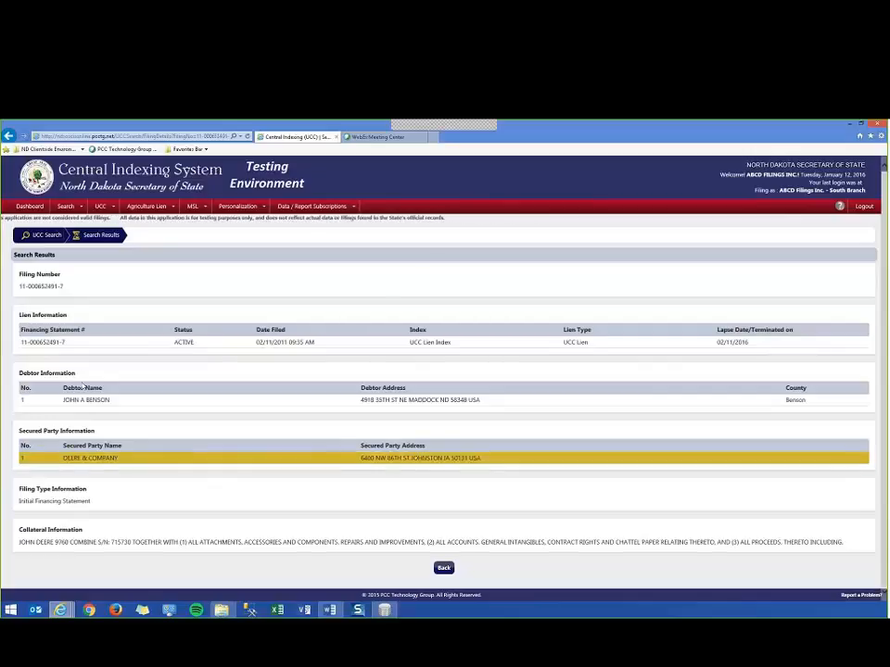
left_click_drag(91, 501, 26, 508)
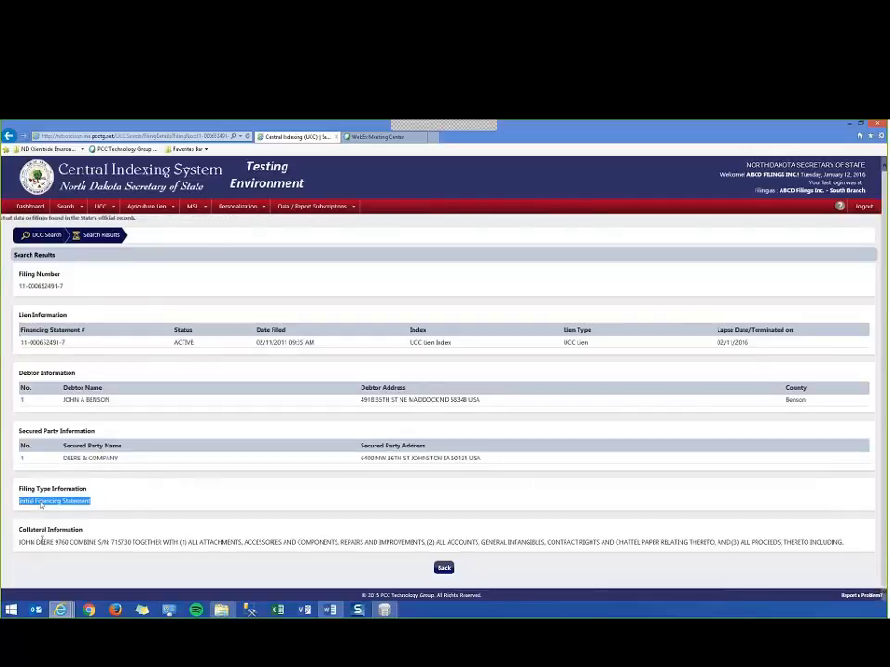
left_click_drag(20, 543, 546, 543)
left_click_drag(615, 541, 831, 554)
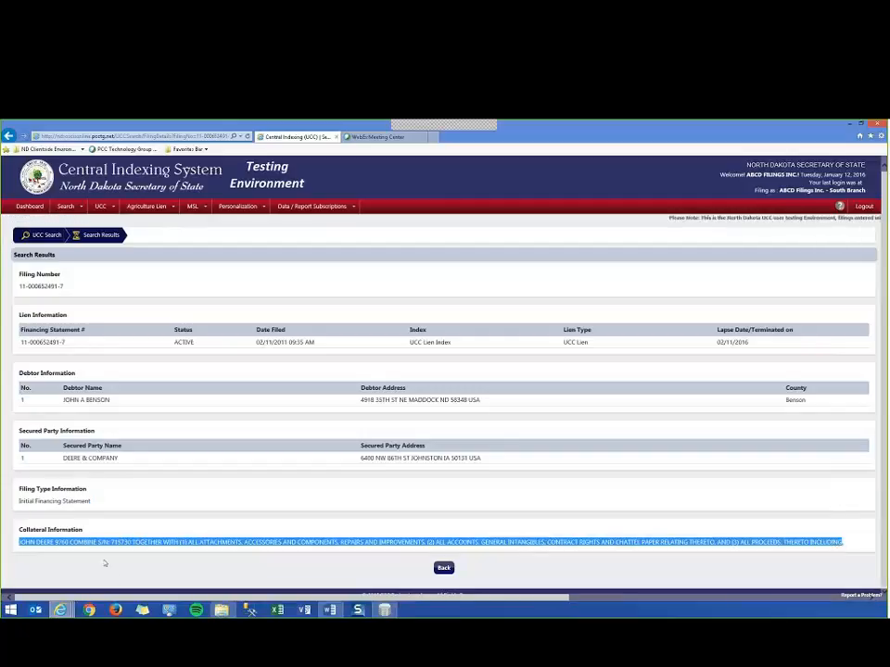
left_click(412, 560)
left_click(444, 567)
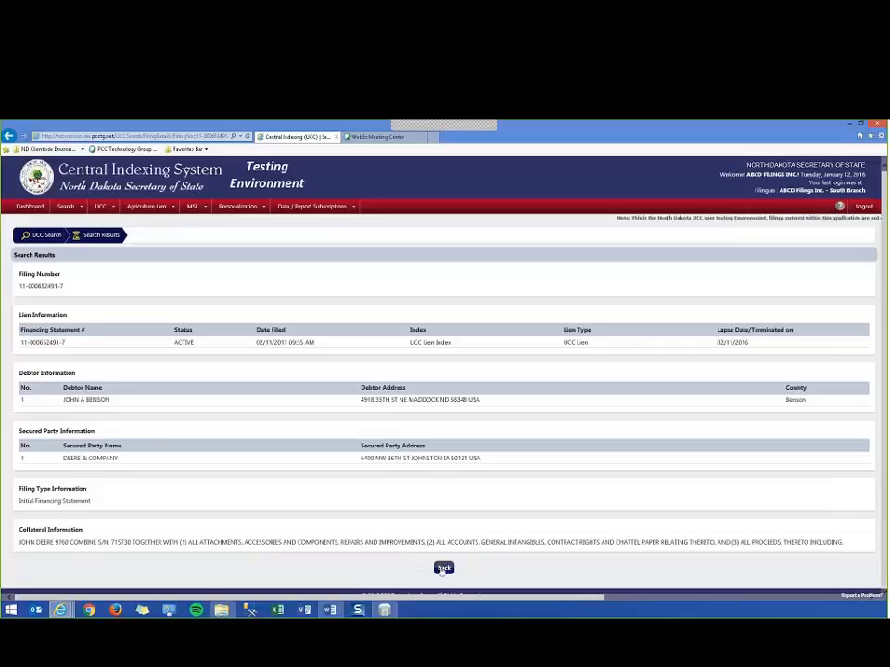
Start a UCC-11 search, read the instructions about the report's processing period, and continue to the search criteria.
mouse_move(77, 207)
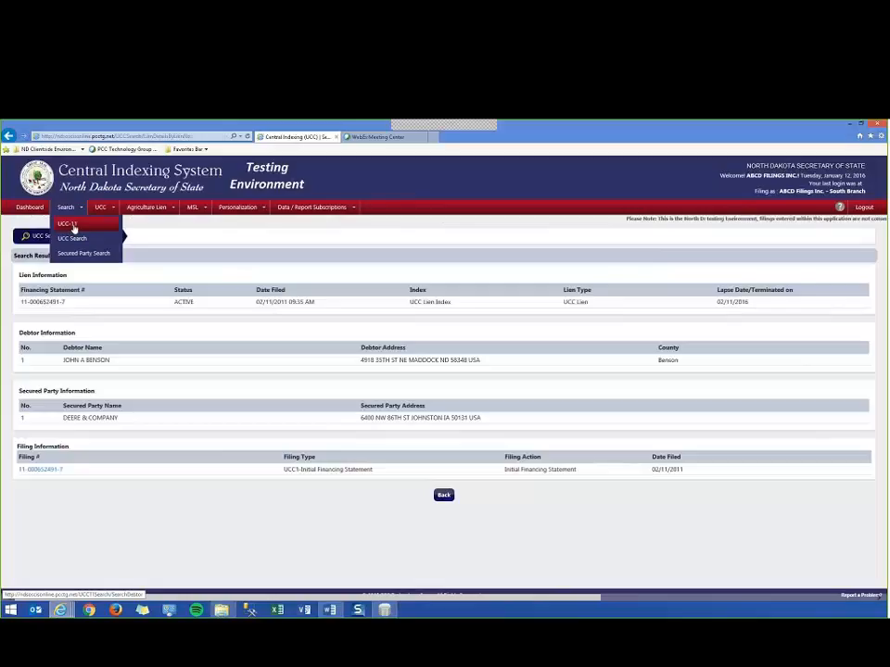
left_click(72, 225)
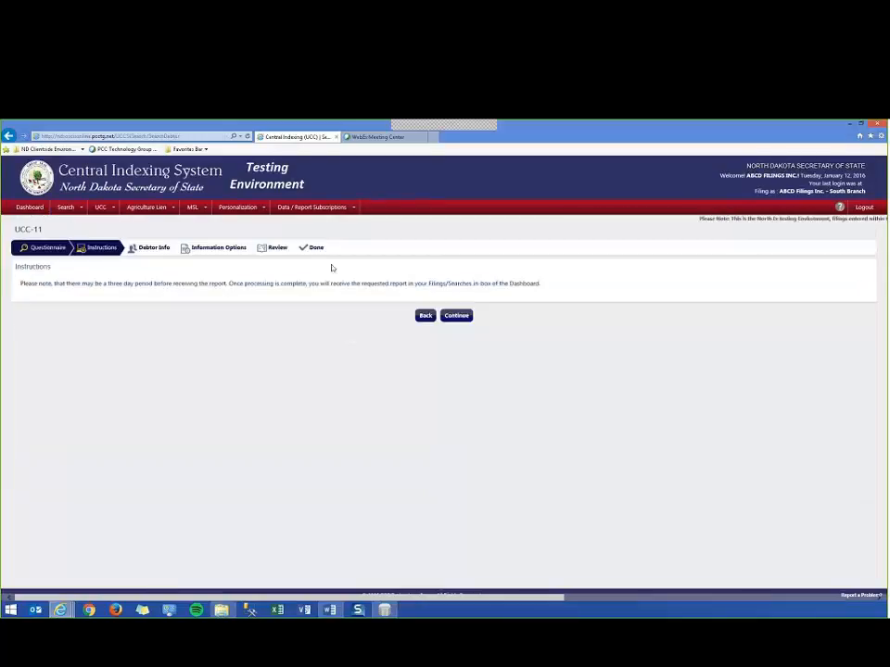
left_click_drag(105, 284, 225, 285)
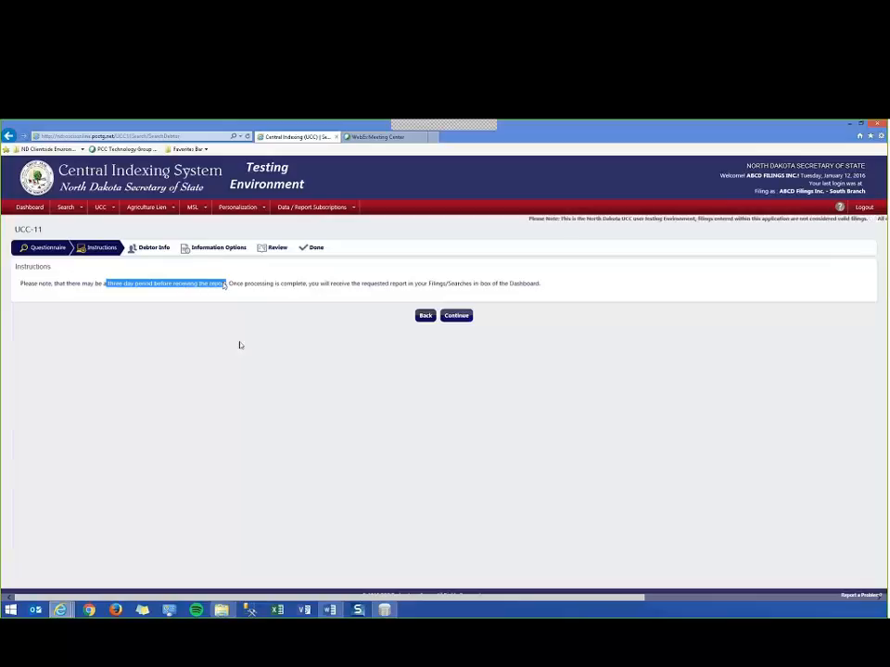
left_click(251, 370)
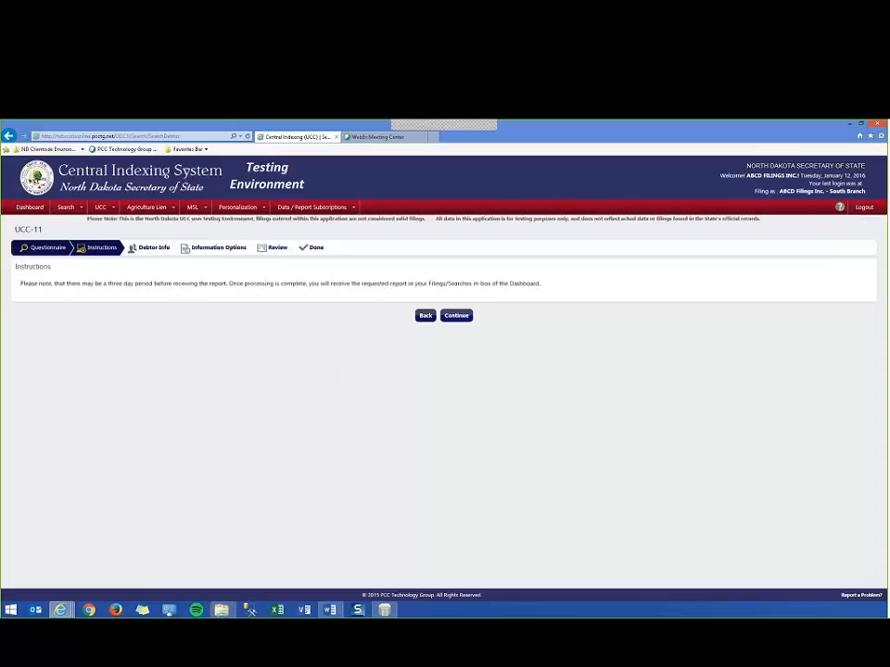
left_click(456, 321)
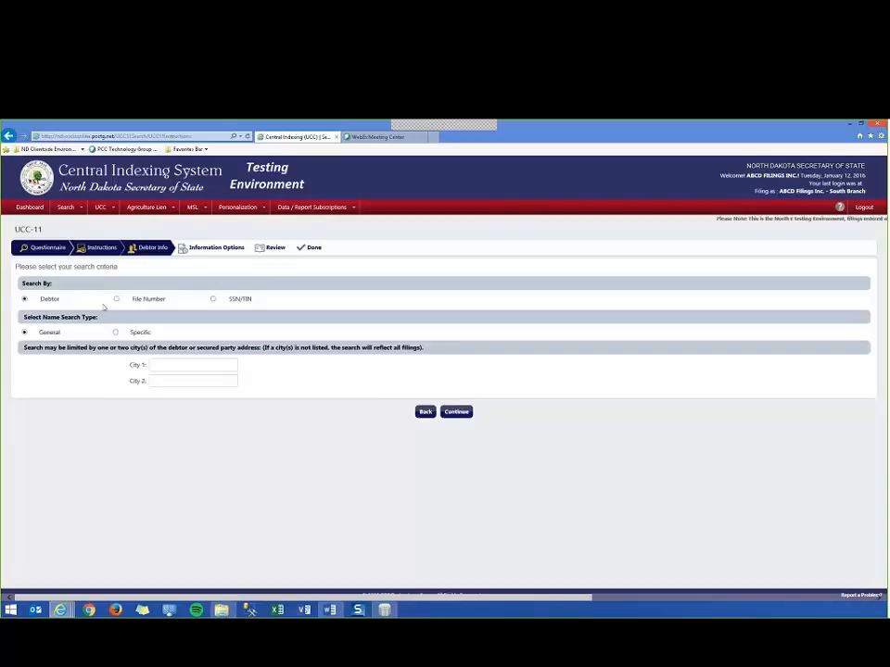
Look at the SSN/TIN and File Number search criteria, and set the search back to Debtor.
left_click(213, 300)
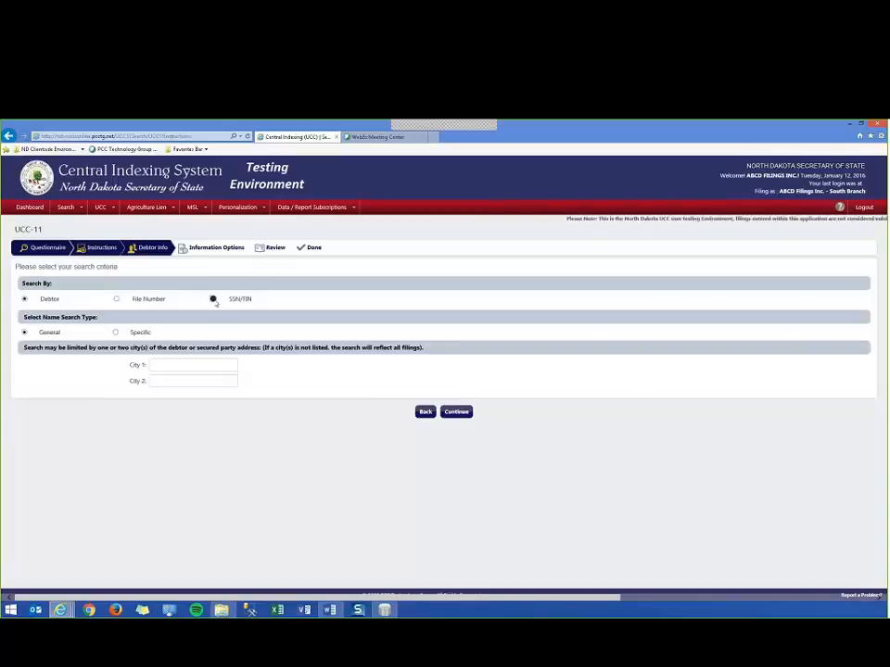
left_click(116, 299)
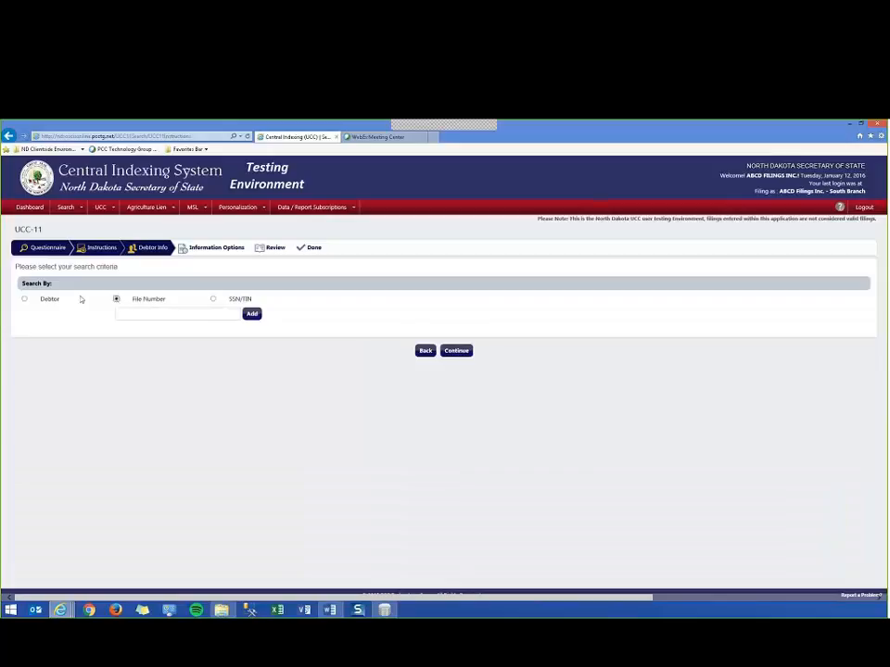
left_click(24, 299)
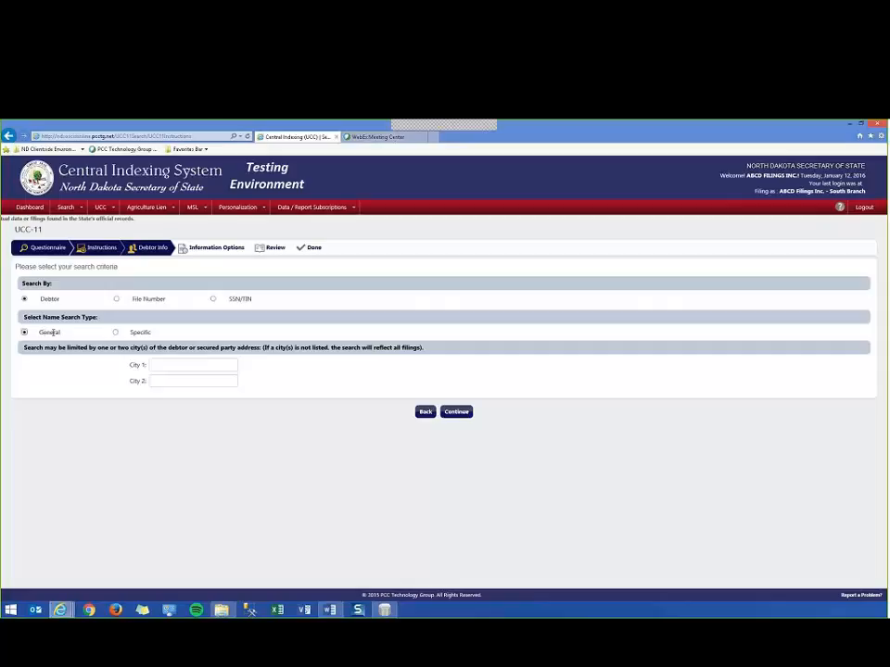
Set the name search type to Specific, leave both city limits empty, and continue to the debtor details.
left_click_drag(41, 332, 66, 336)
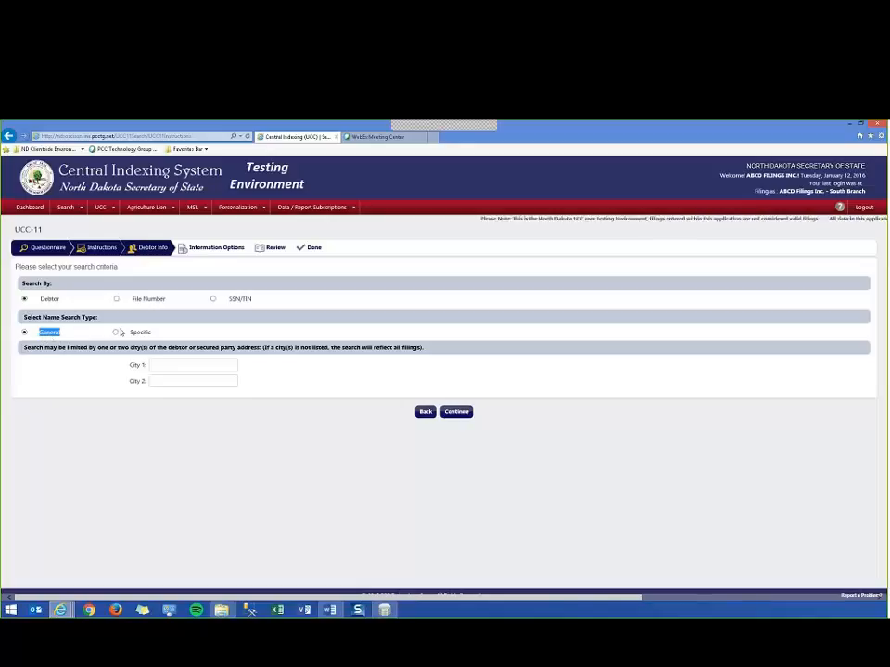
left_click(115, 333)
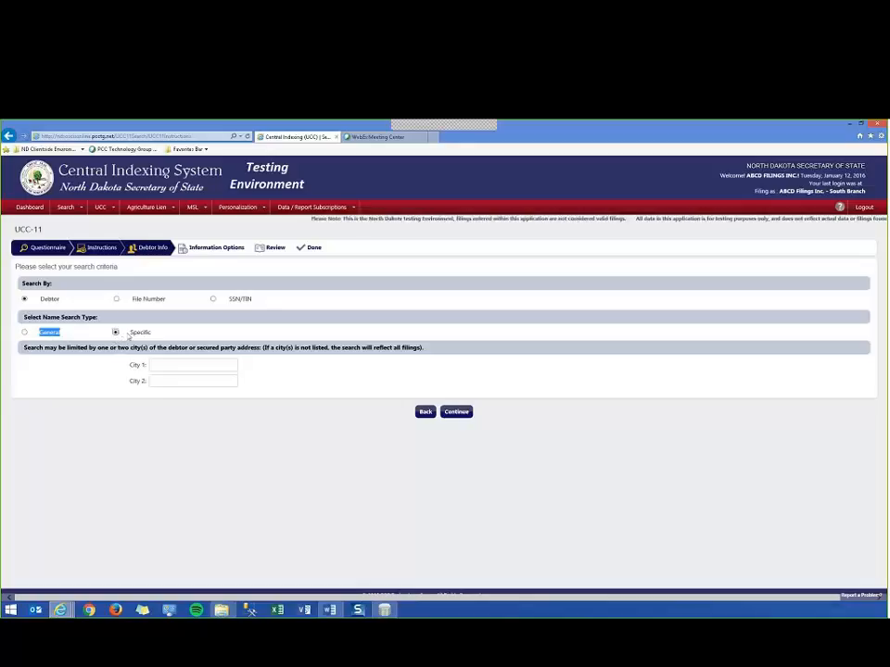
left_click(167, 364)
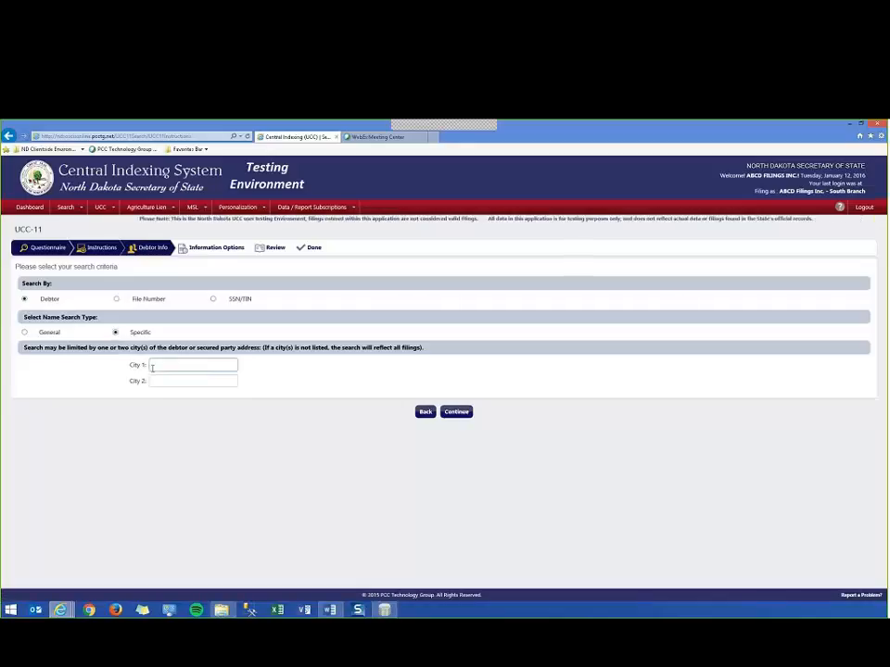
left_click(159, 379)
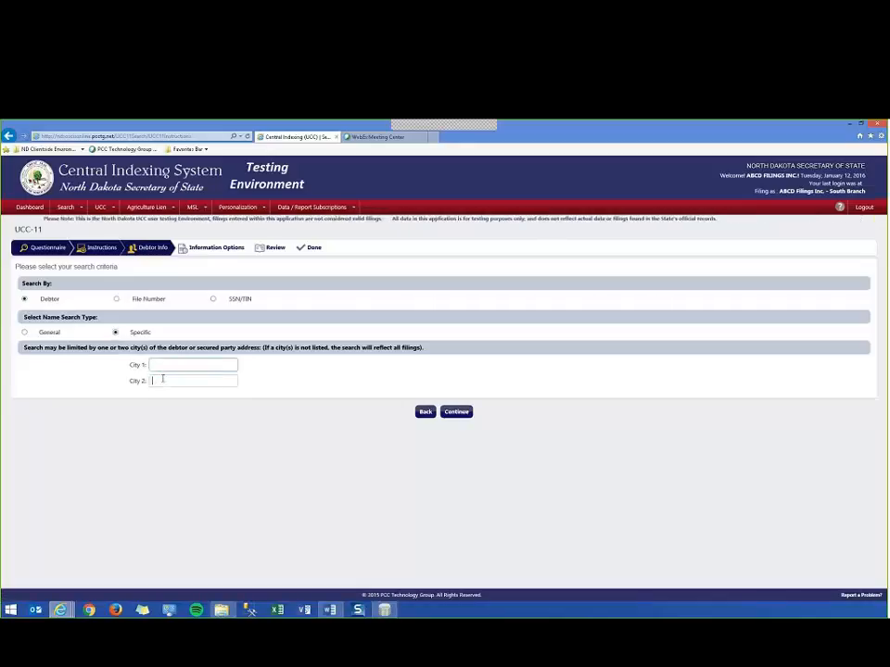
left_click(166, 364)
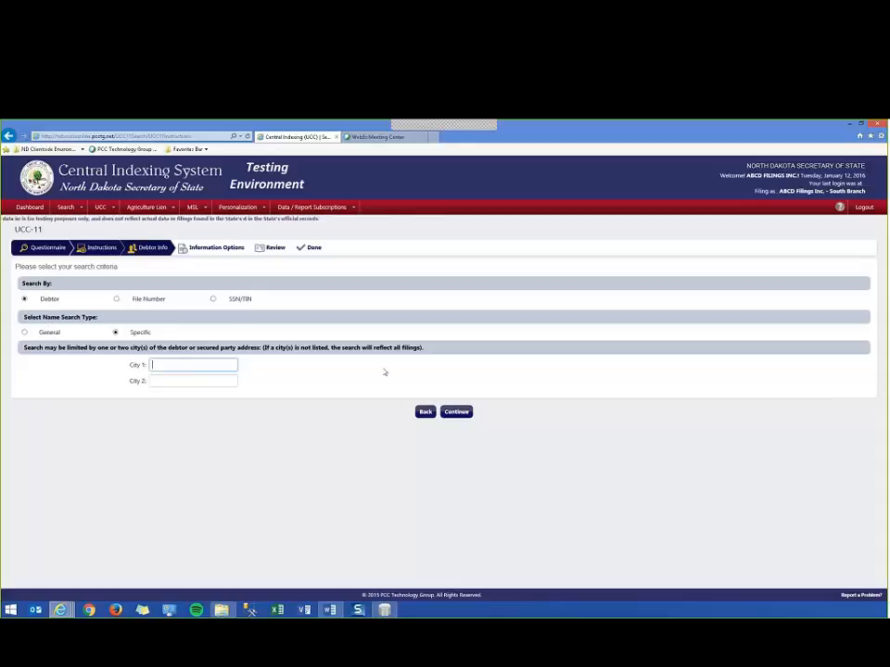
left_click(457, 413)
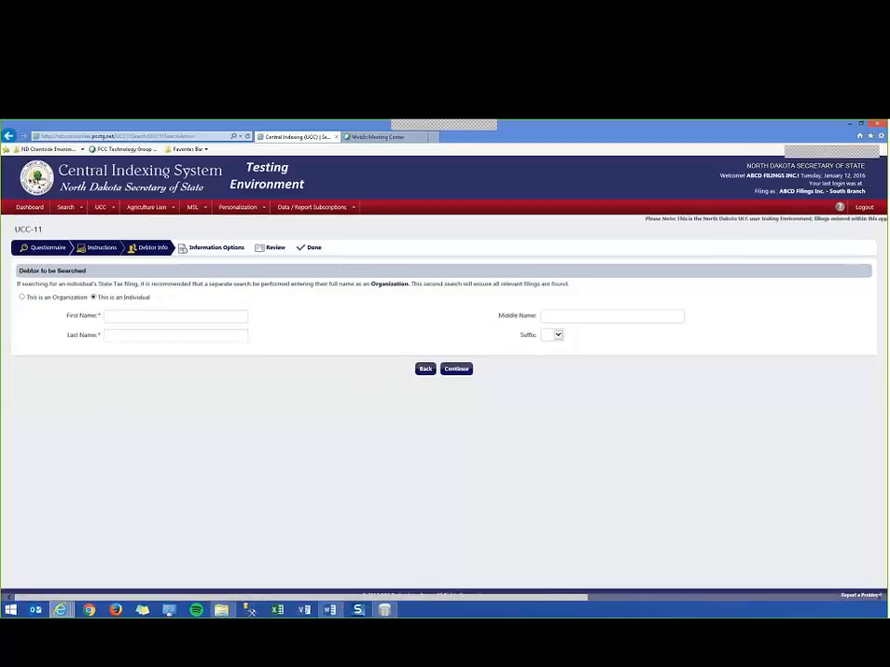
Enter the individual debtor's first and last name and continue to the information options.
left_click(135, 317)
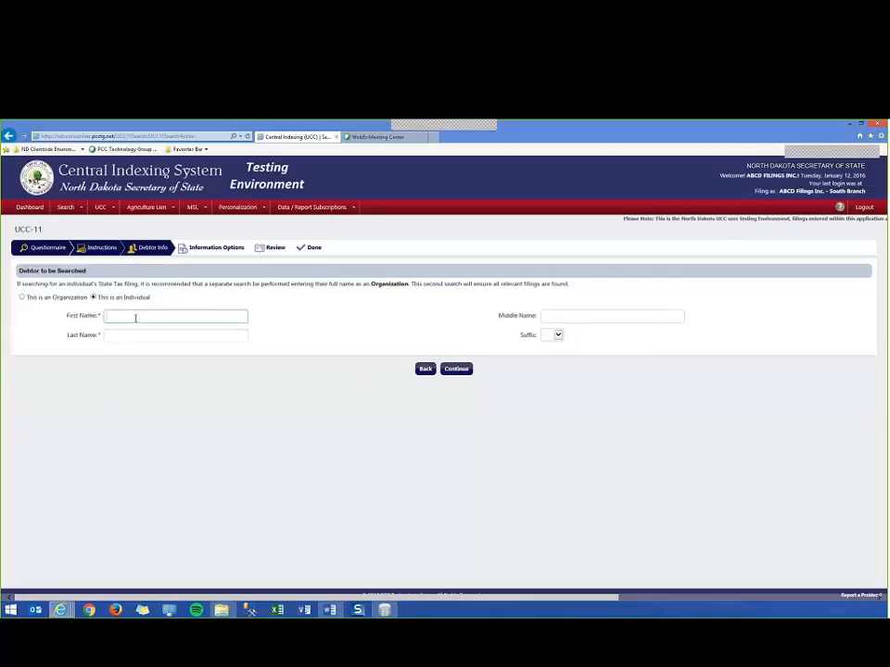
type("john")
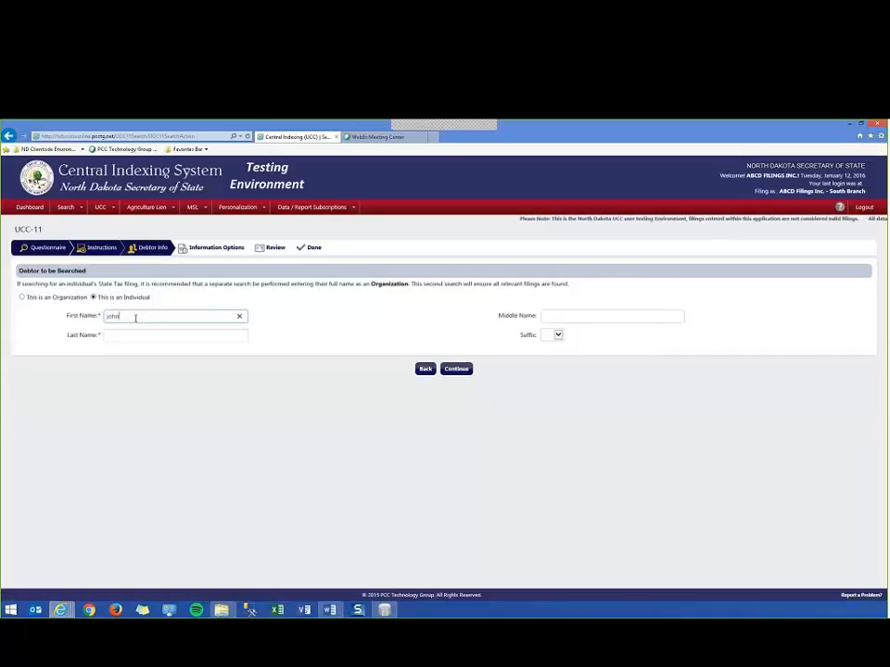
key("Tab")
key("Tab")
type("sm")
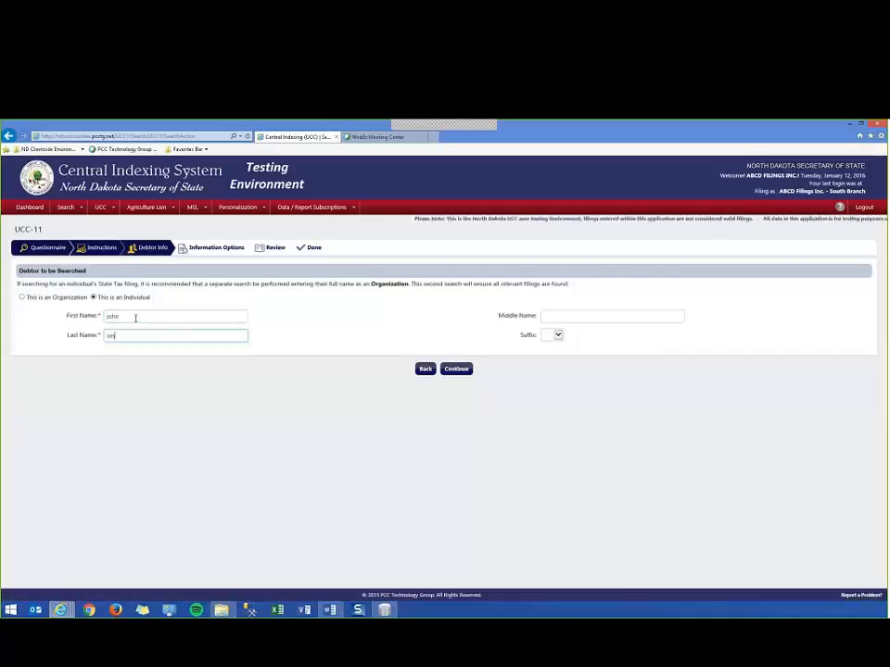
type("ith")
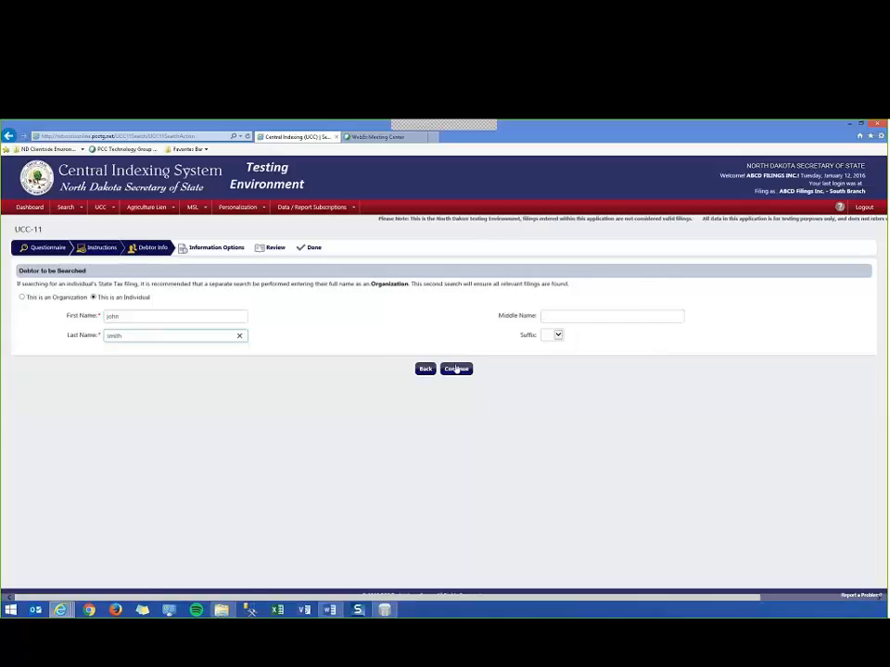
left_click(456, 369)
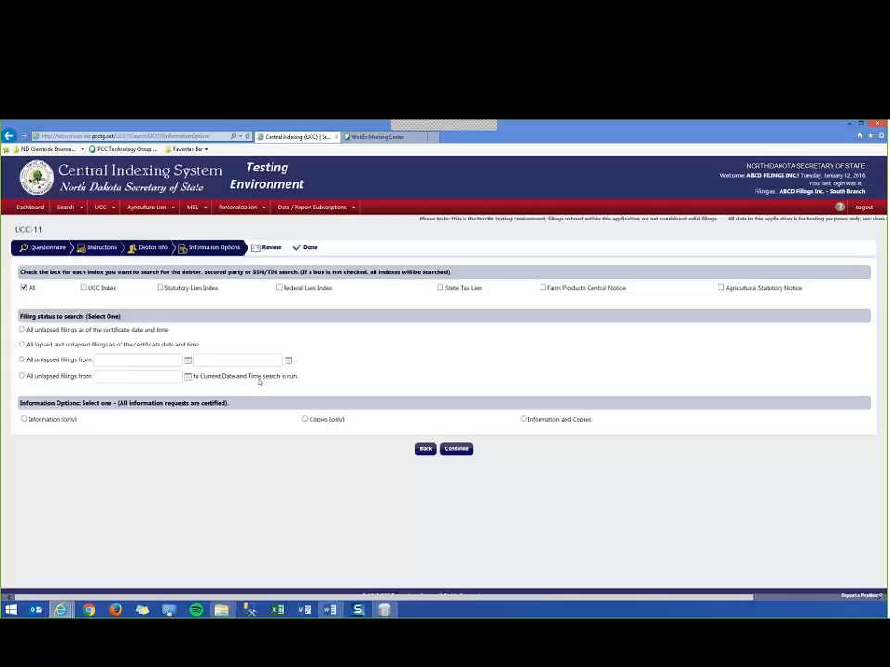
Go through the Copies (only) and Information and Copies choices, and set the information option to Information (only).
left_click(25, 419)
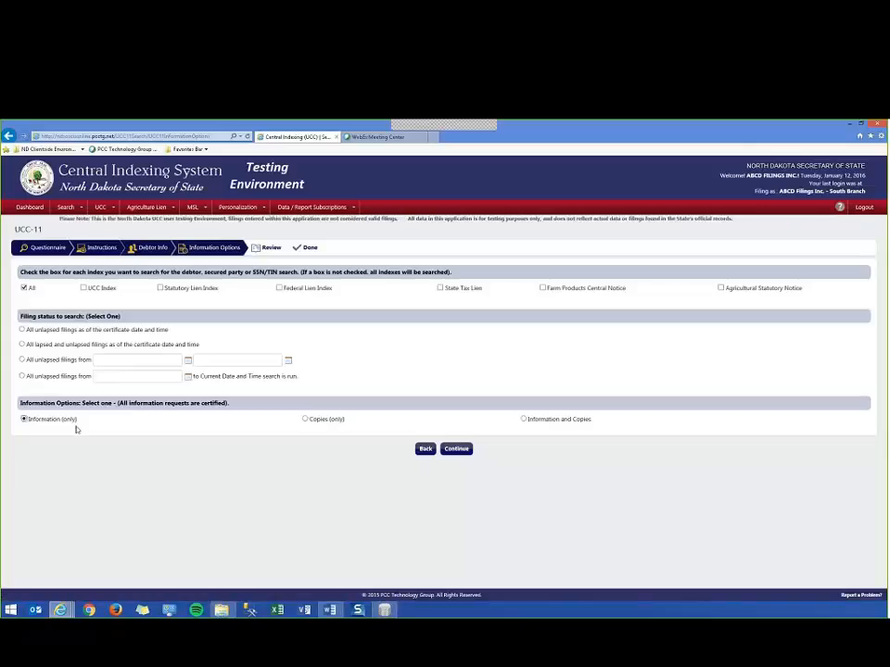
left_click(304, 419)
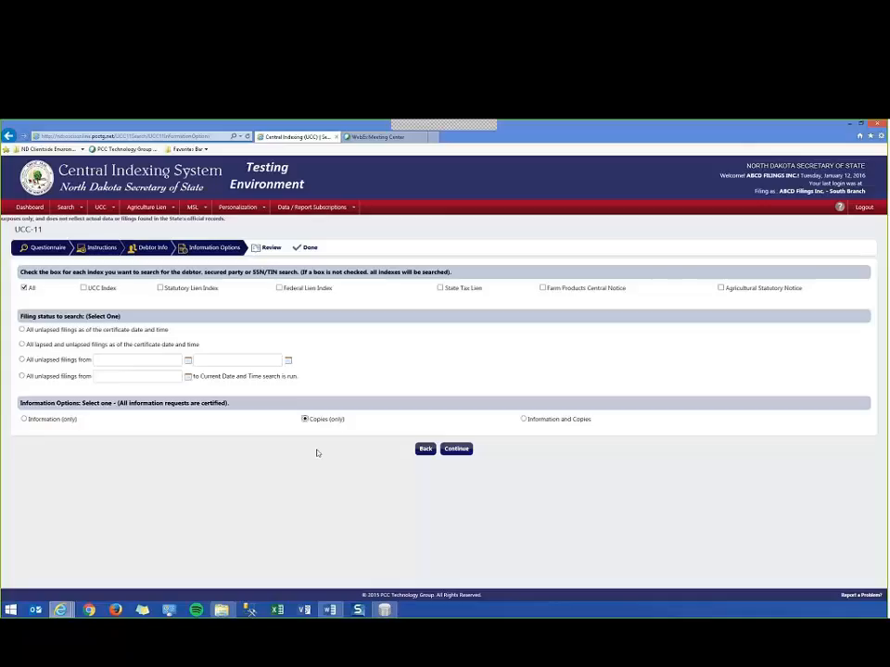
left_click(525, 420)
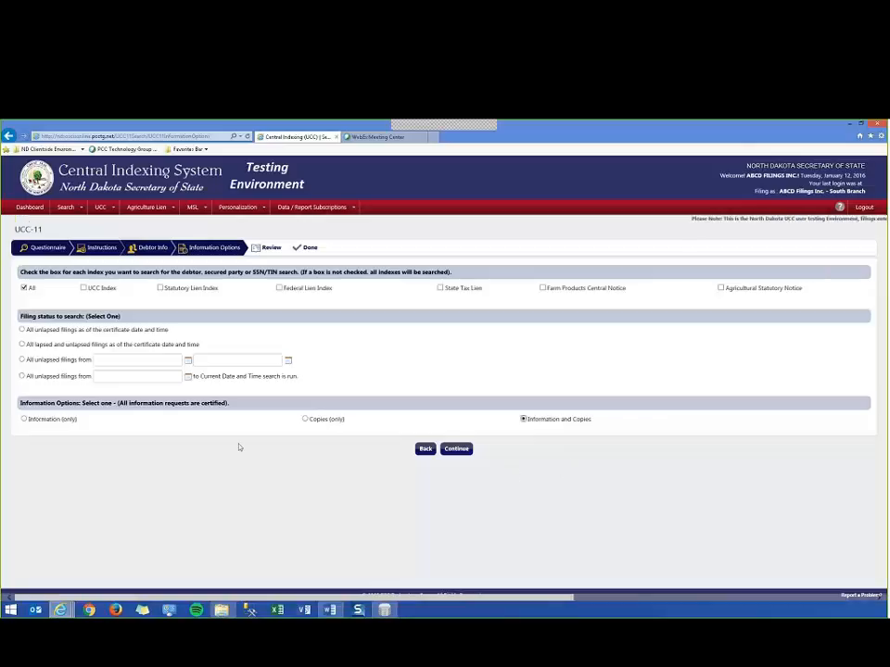
left_click(24, 419)
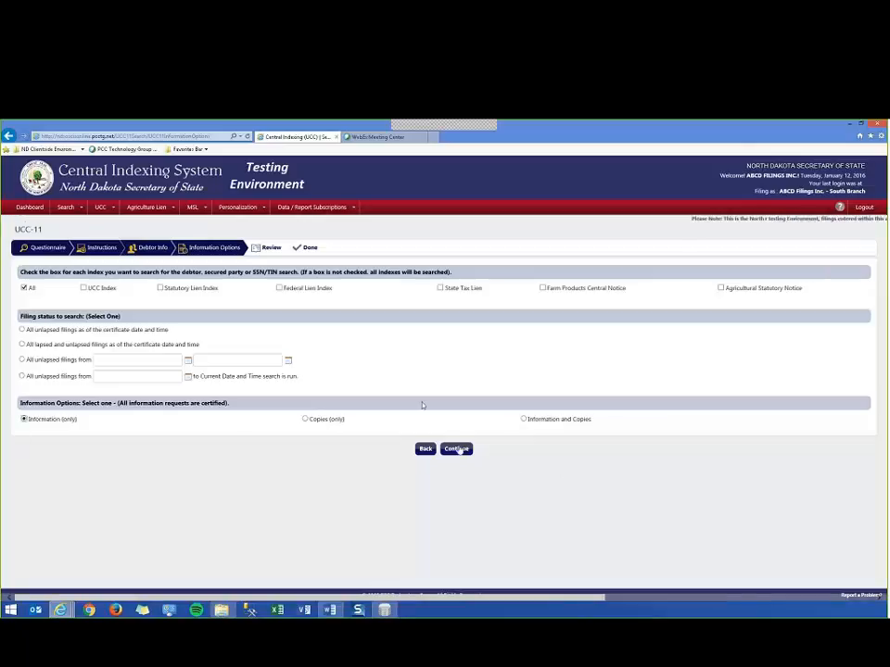
Set the filing status to all unlapsed filings as of the certificate date and time, review the UCC-11 request and submit it.
left_click(457, 449)
left_click(441, 396)
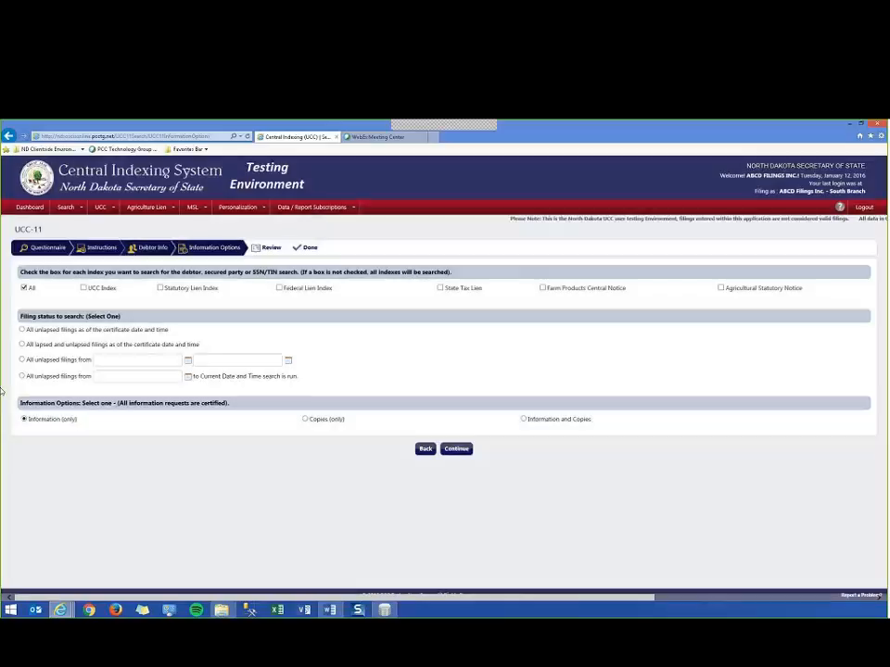
left_click(22, 330)
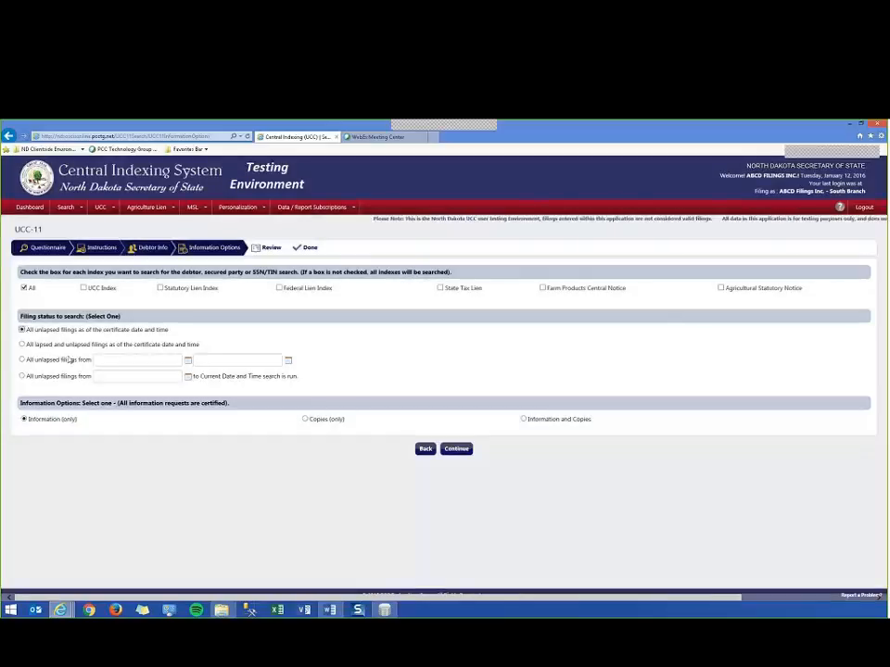
left_click(456, 449)
scroll(465, 427, "down", 3)
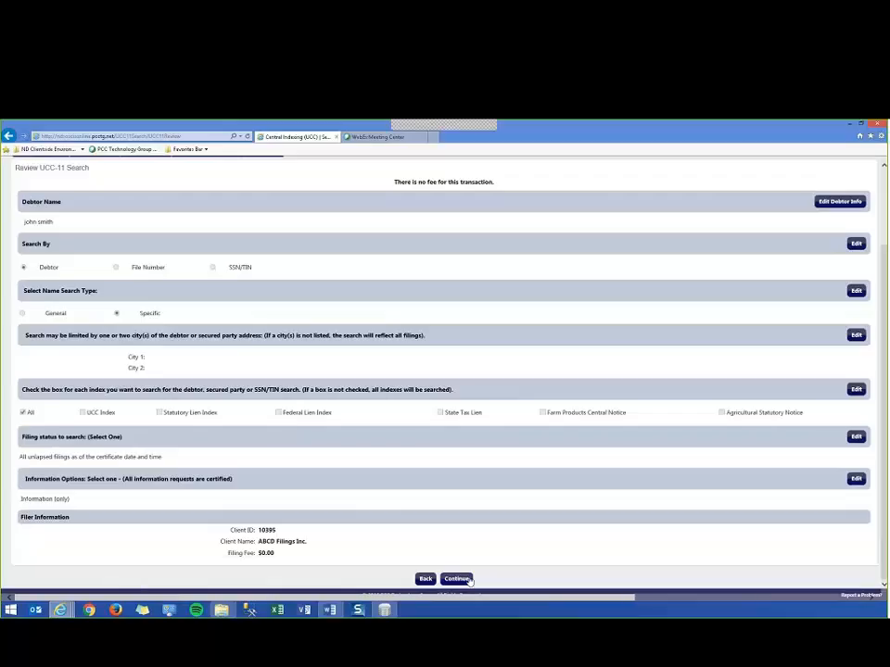
left_click(456, 579)
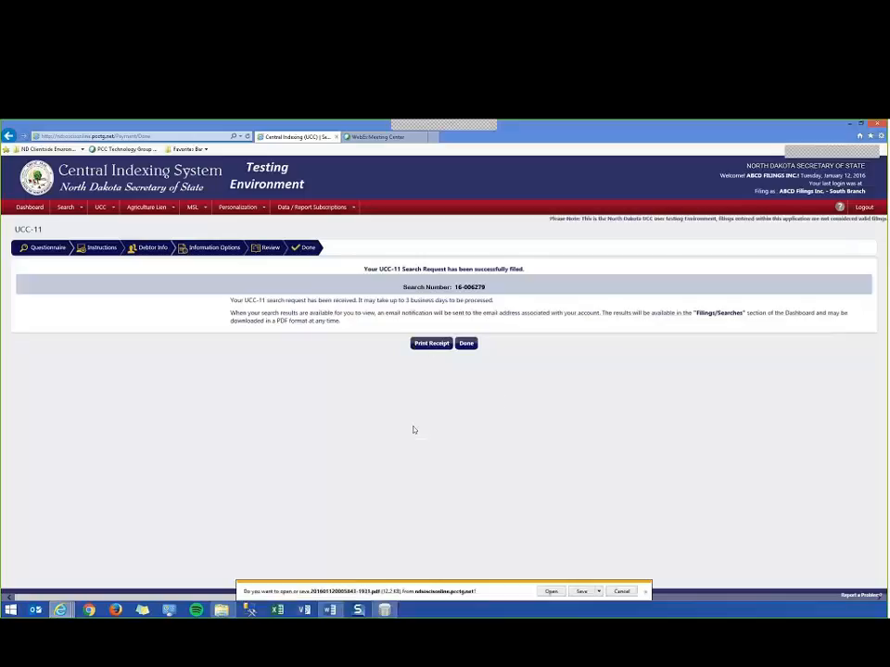
Open the PDF receipt, review its filing details and search criteria, close it and finish the UCC-11 request.
left_click(548, 591)
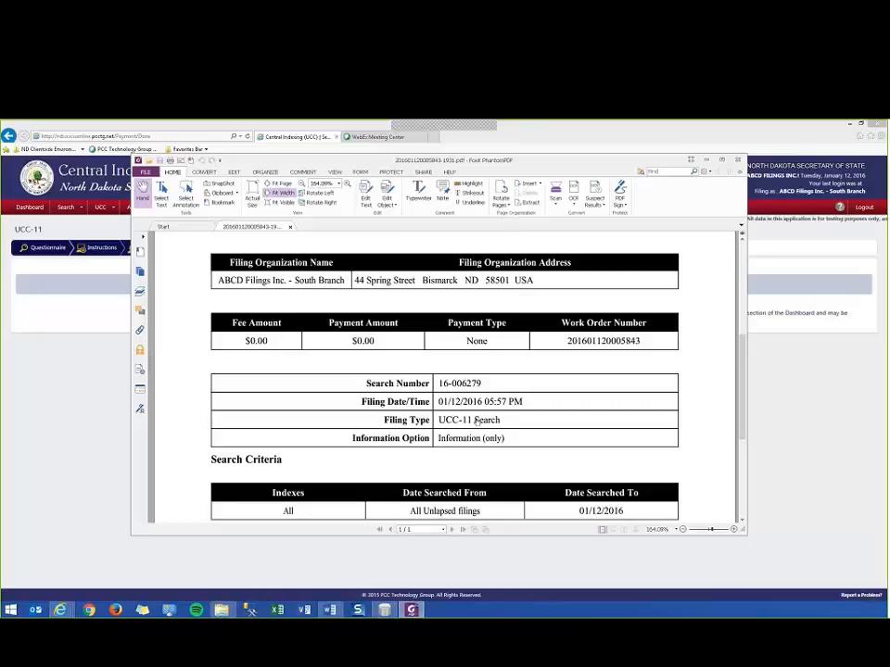
scroll(478, 420, "up", 3)
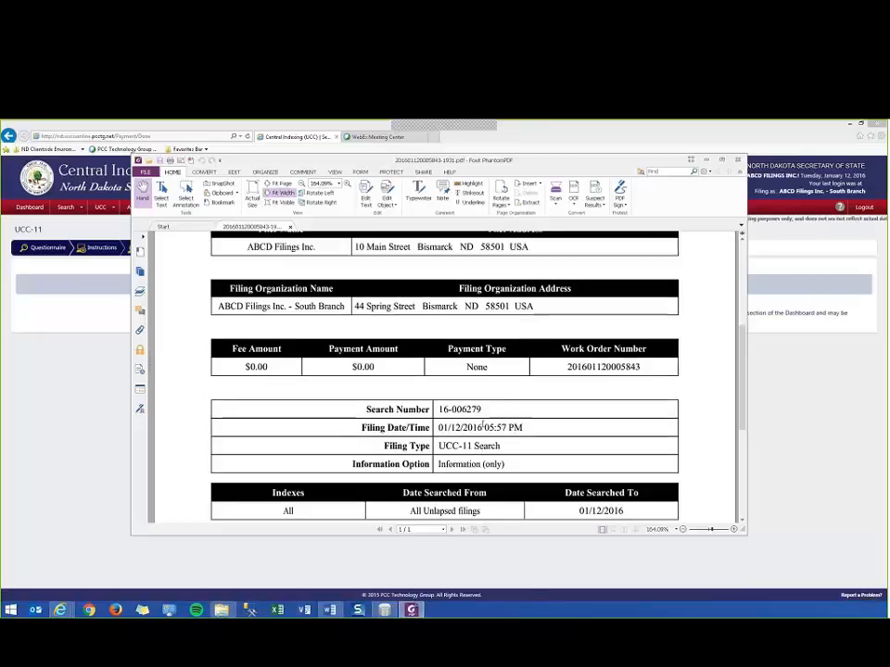
scroll(491, 421, "down", 4)
scroll(494, 420, "down", 4)
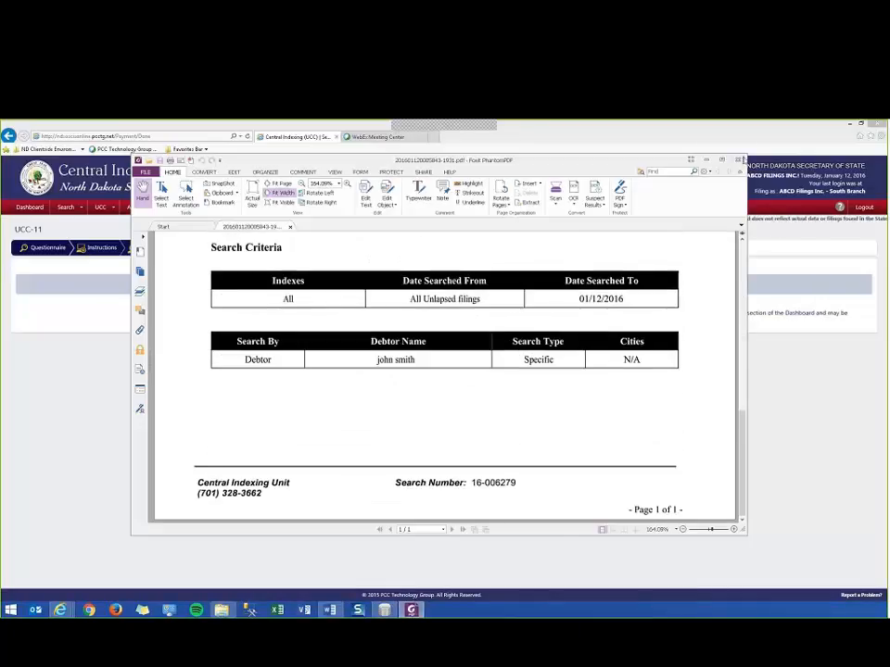
left_click(738, 160)
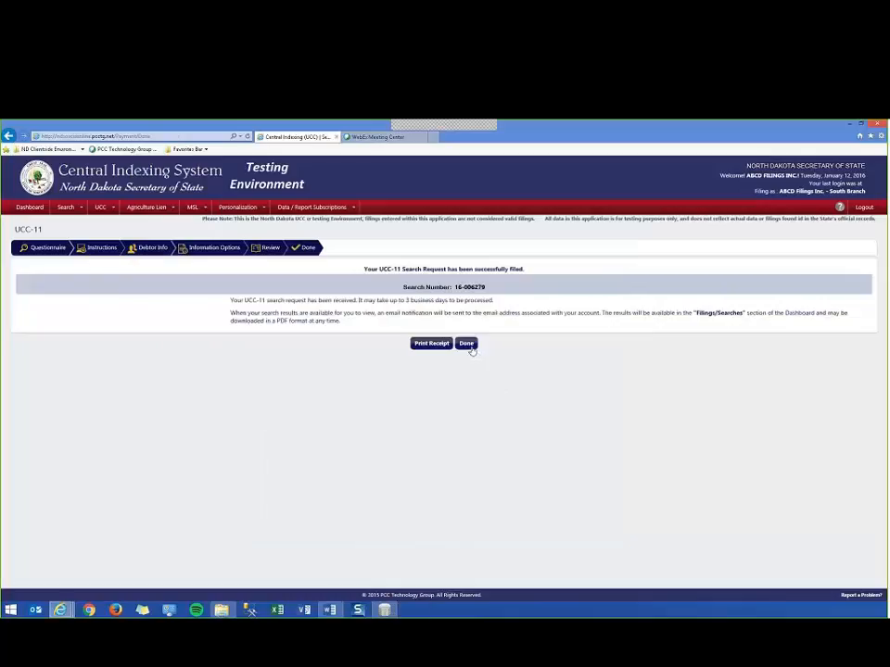
left_click(469, 344)
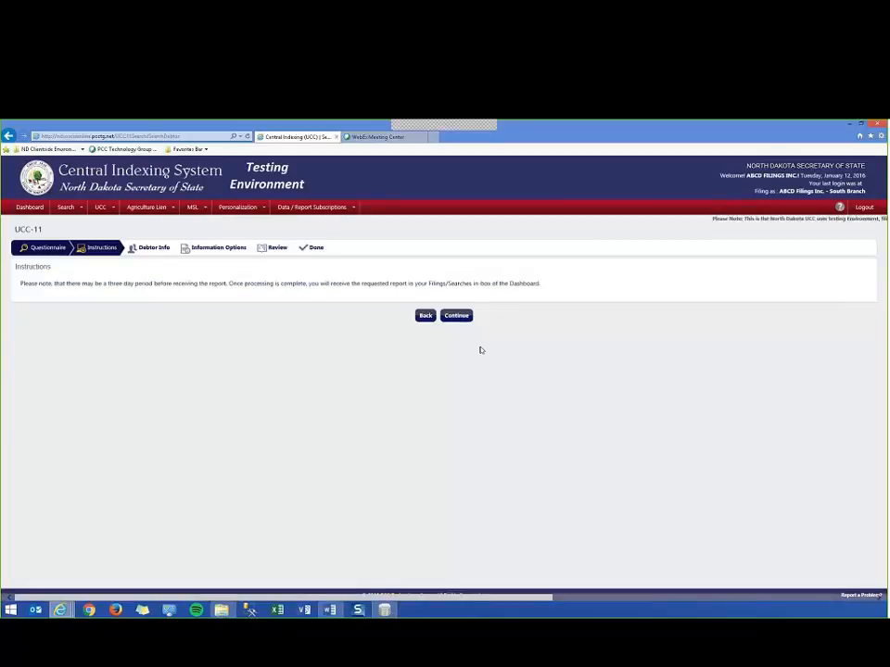
Open the Secured Party Search, view its instructions and search criteria, and return to the Dashboard.
mouse_move(52, 213)
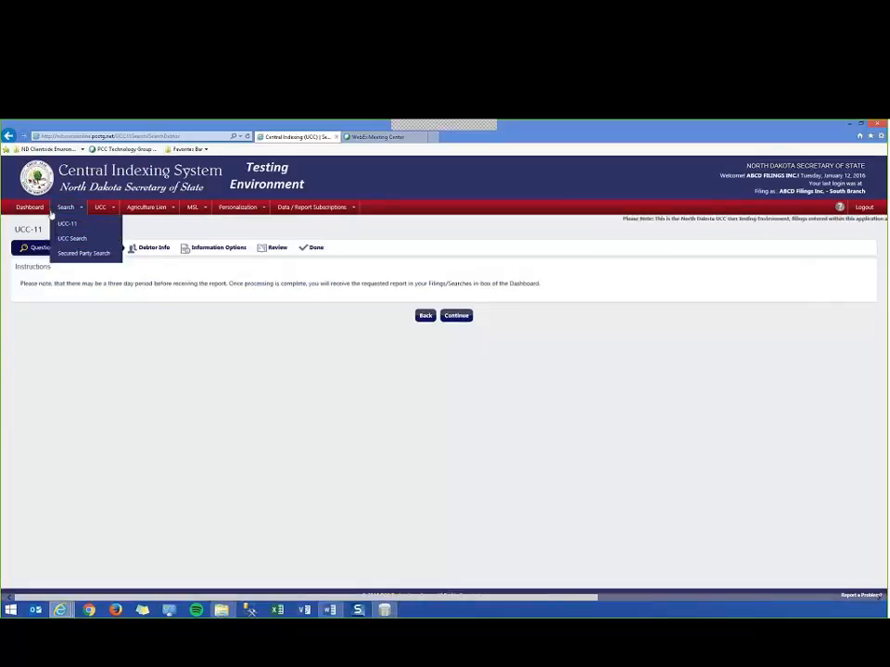
left_click(71, 255)
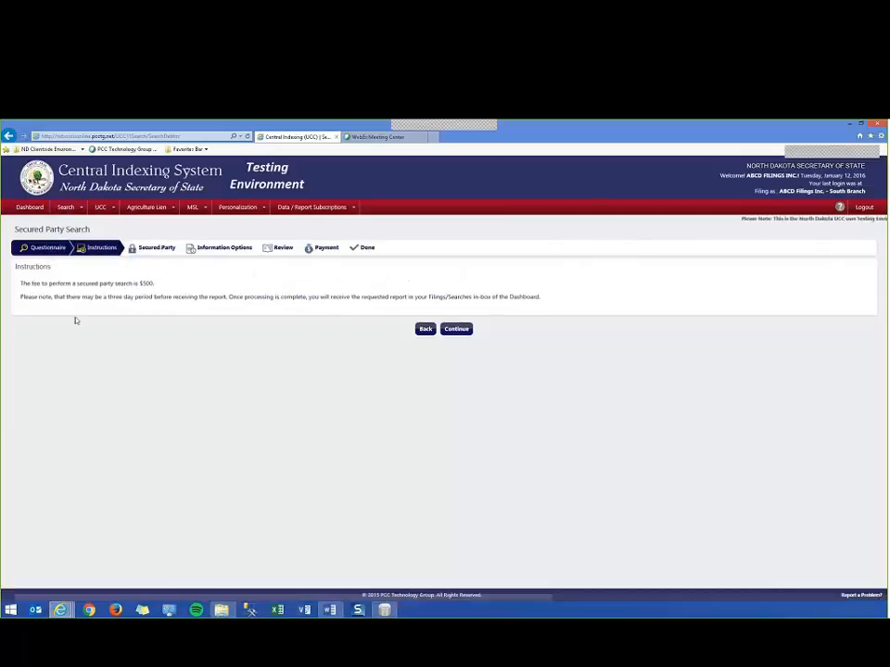
left_click(455, 330)
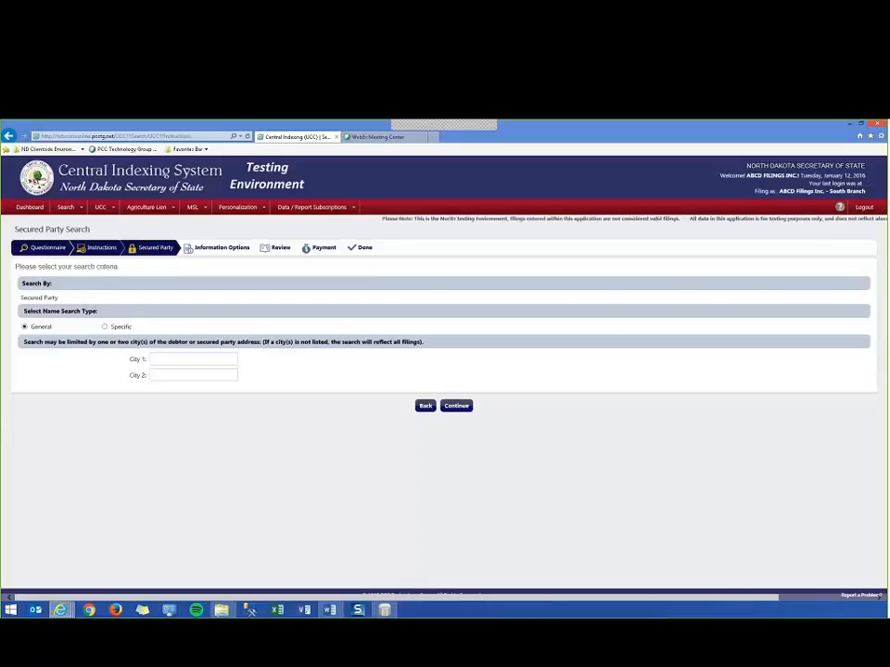
left_click(33, 208)
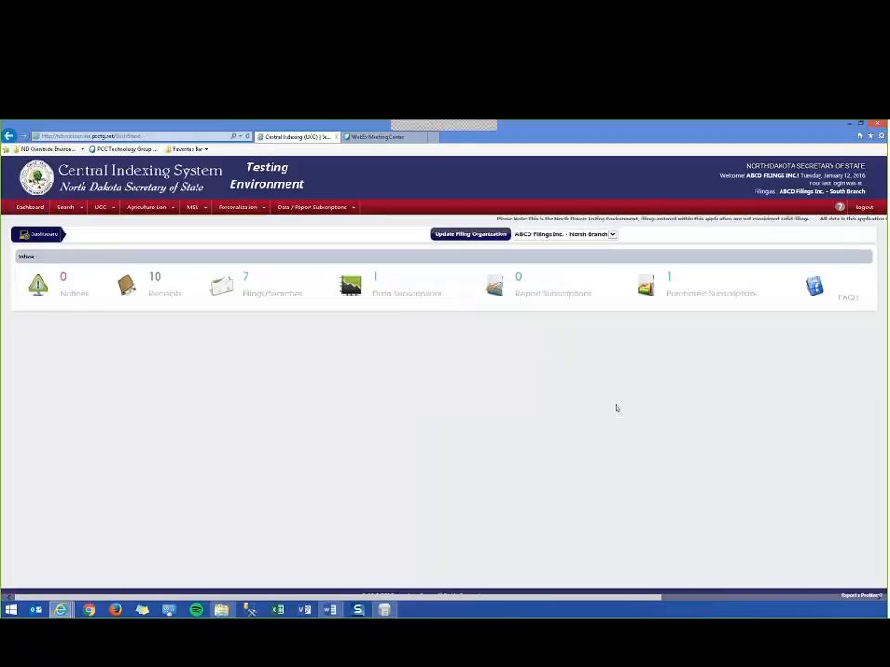